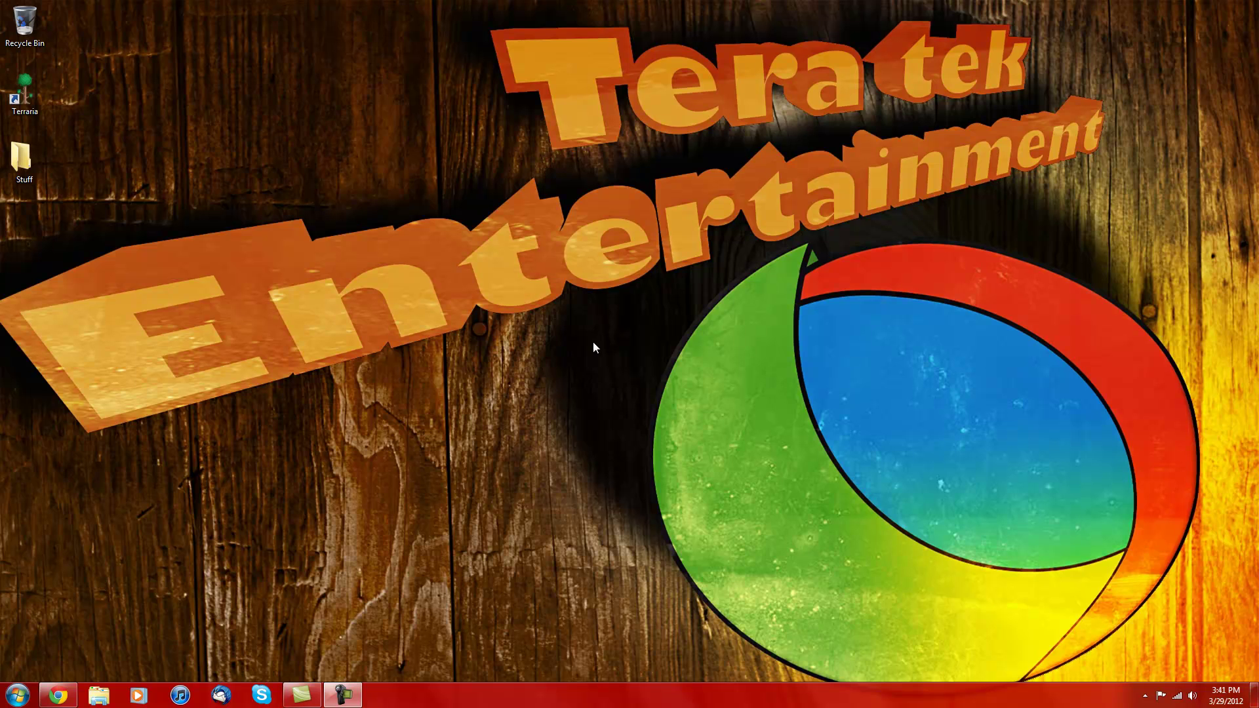
Step: Download terraria-server.zip, the dedicated server software (1.1.2), from the bottom of terraria.org
left_click(57, 694)
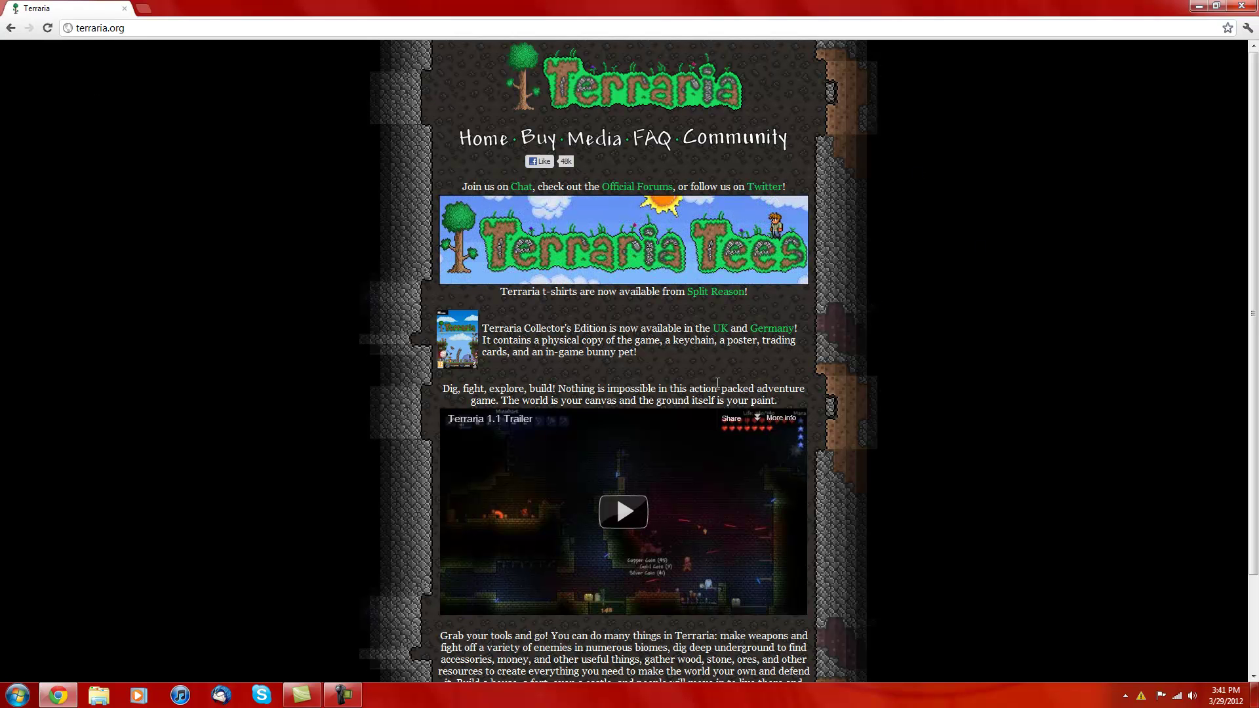
scroll(866, 339, "down", 3)
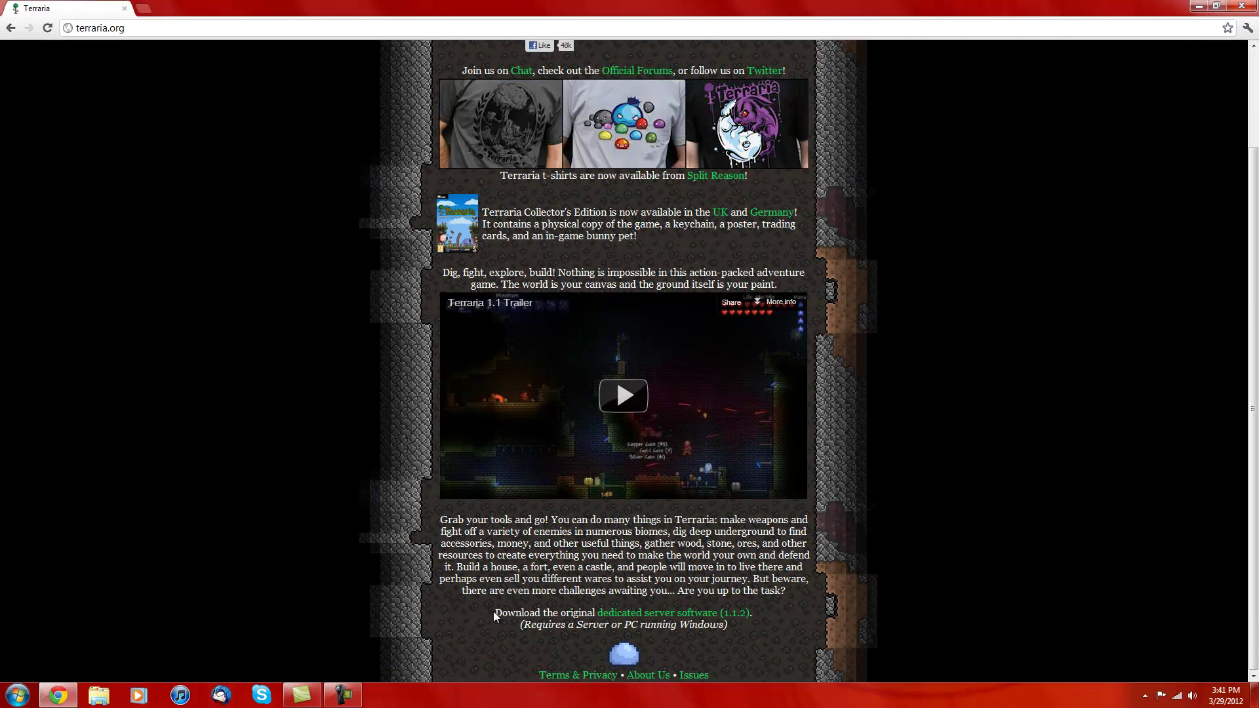
left_click_drag(495, 616, 596, 616)
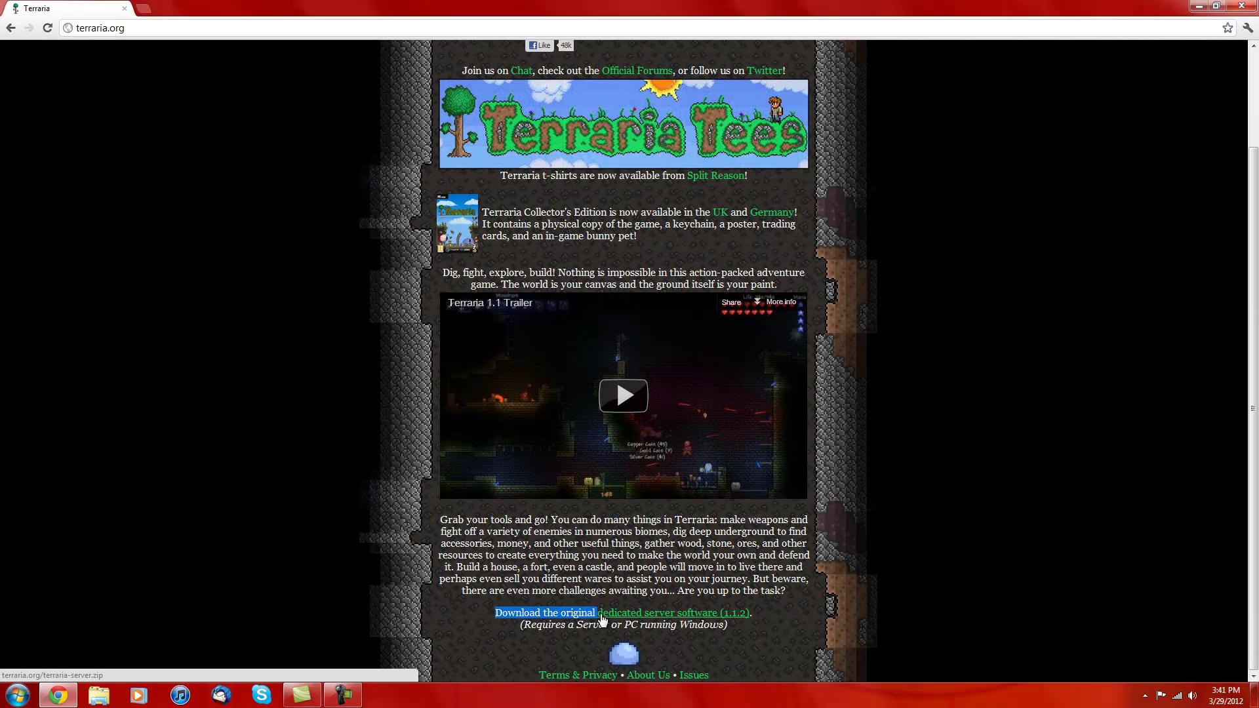
left_click(788, 620)
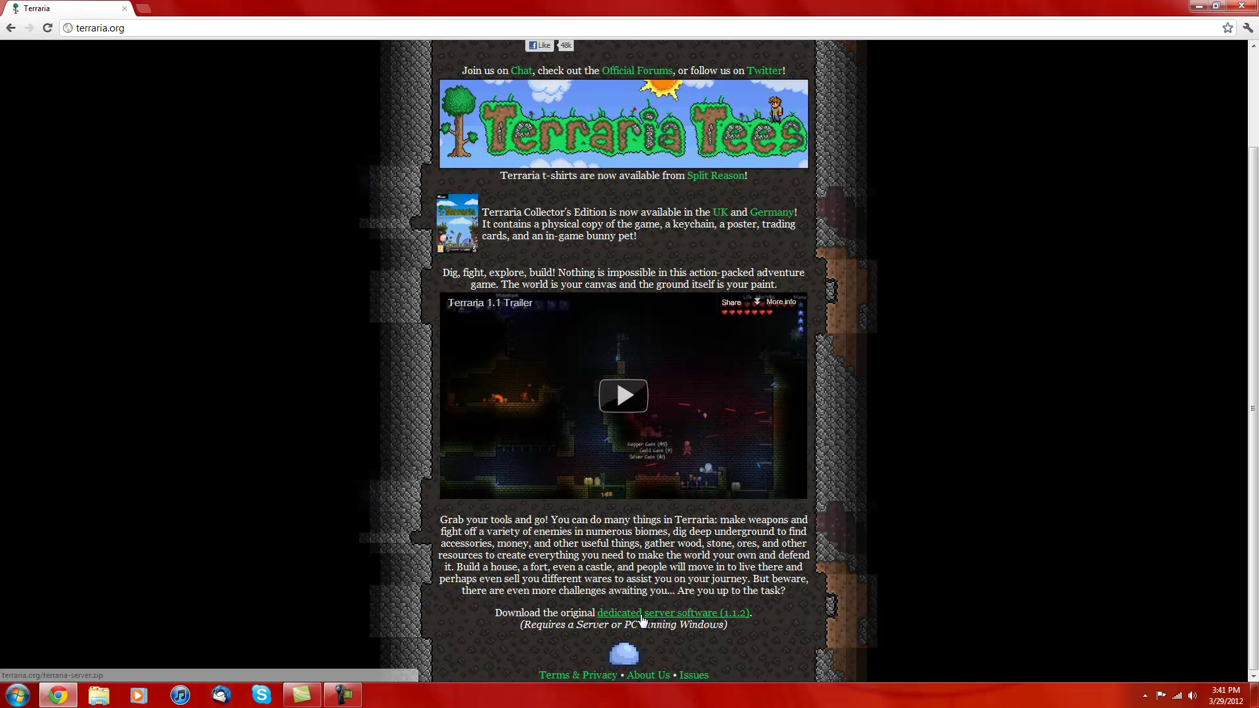
left_click(667, 618)
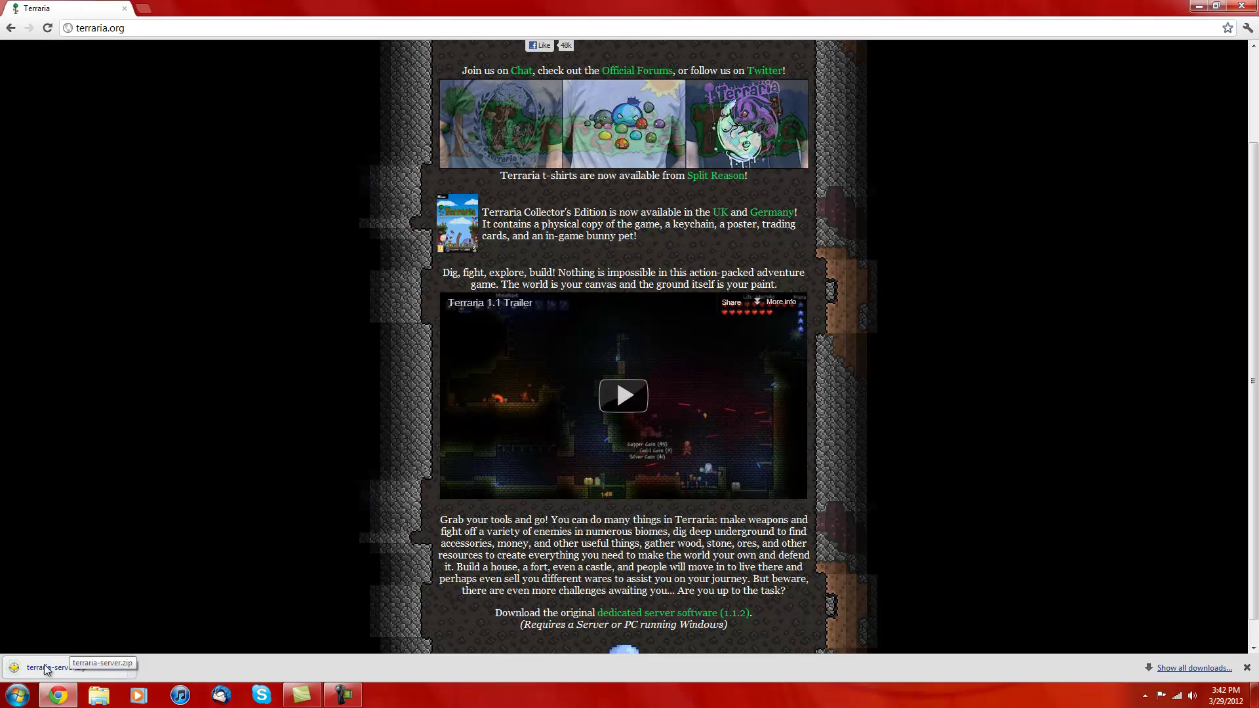
Step: Open the downloaded terraria-server.zip in jZip from Chrome's download bar
left_click(98, 672)
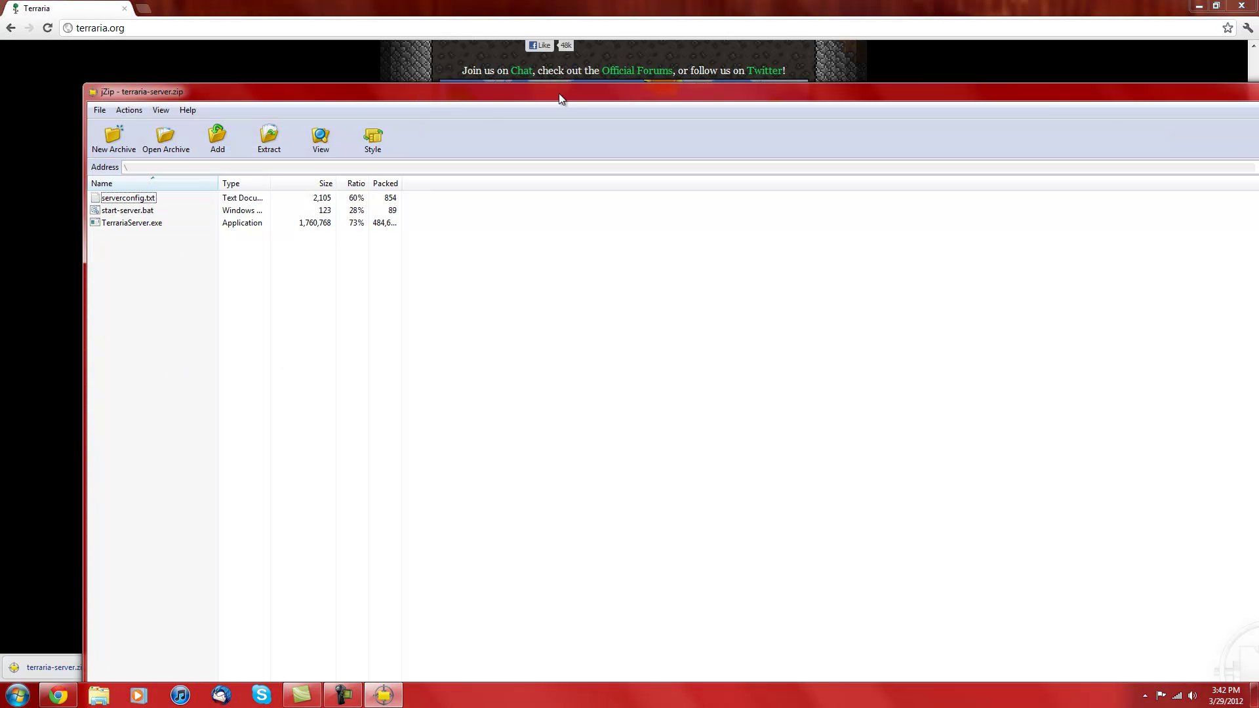
left_click_drag(621, 98, 410, 93)
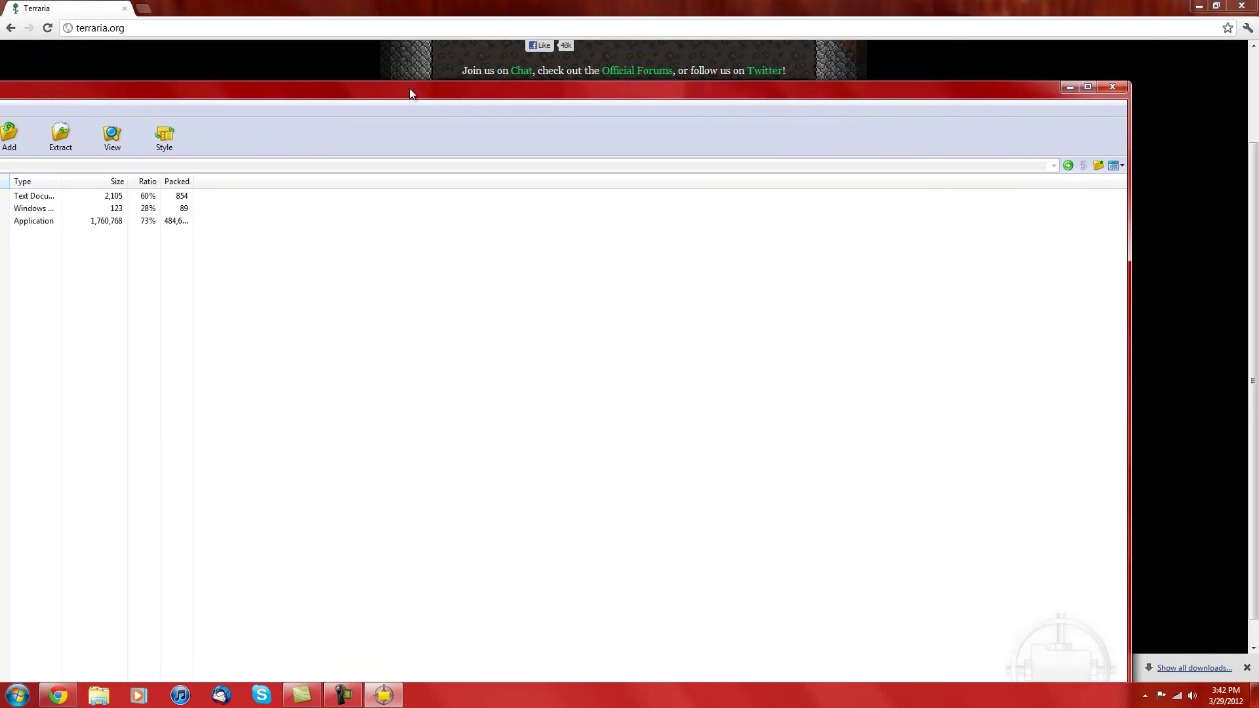
left_click(1089, 86)
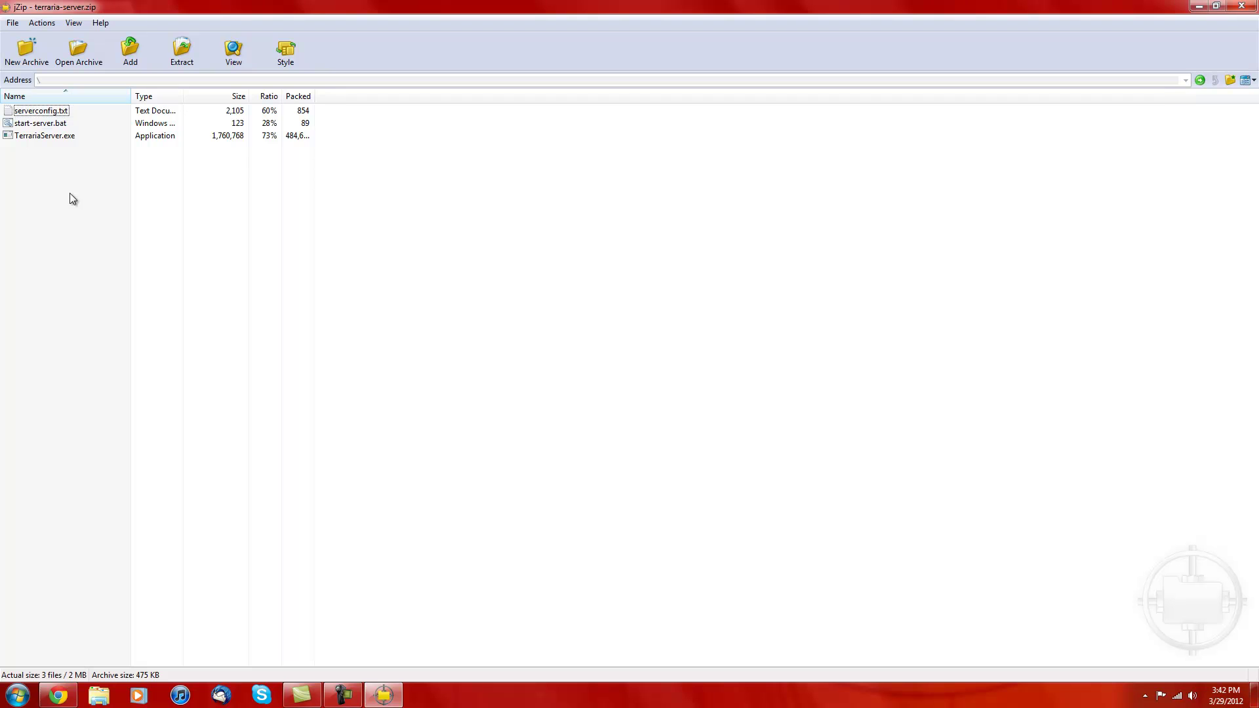
left_click(1215, 6)
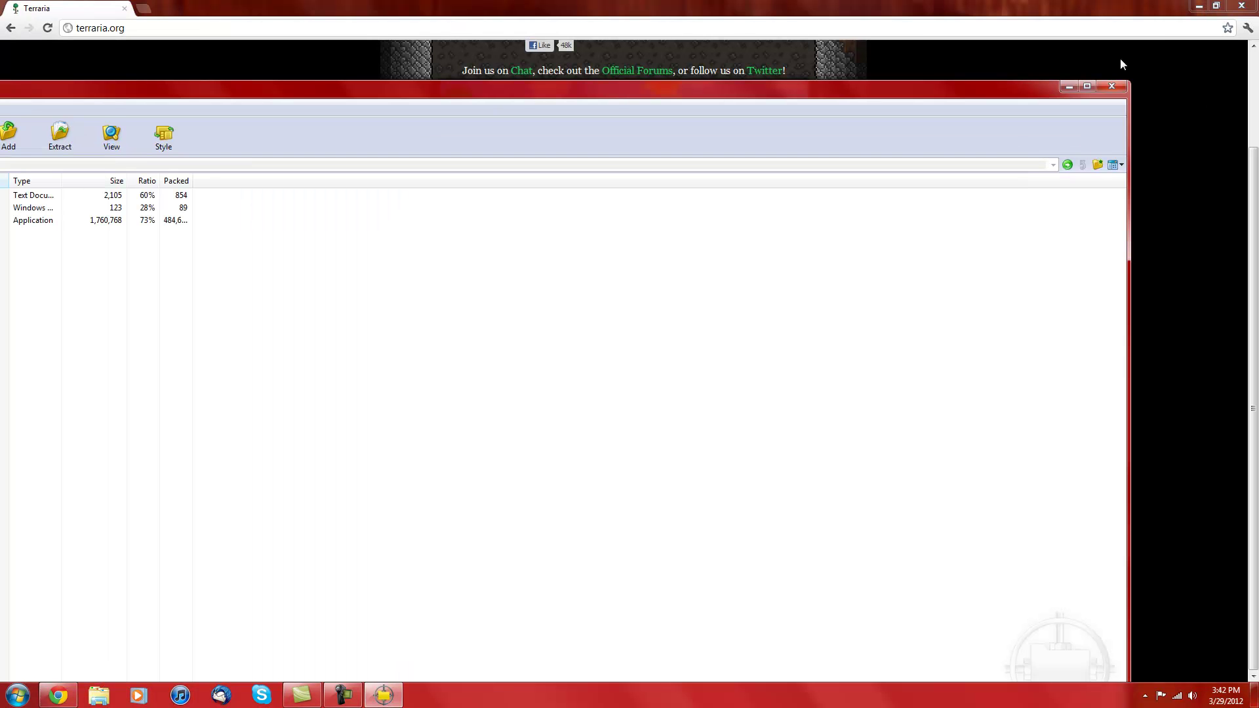
Step: Shrink the jZip window, centre it on screen, and minimize Chrome
left_click_drag(919, 88, 954, 22)
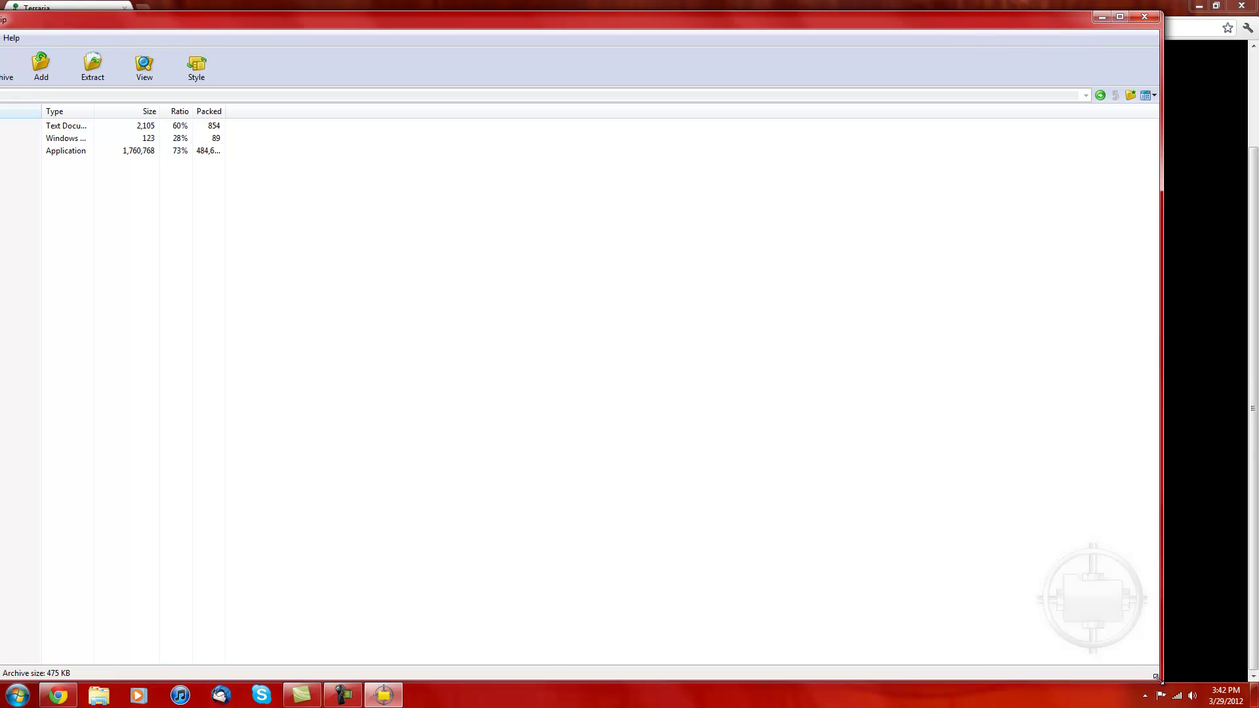
left_click_drag(1158, 678, 449, 252)
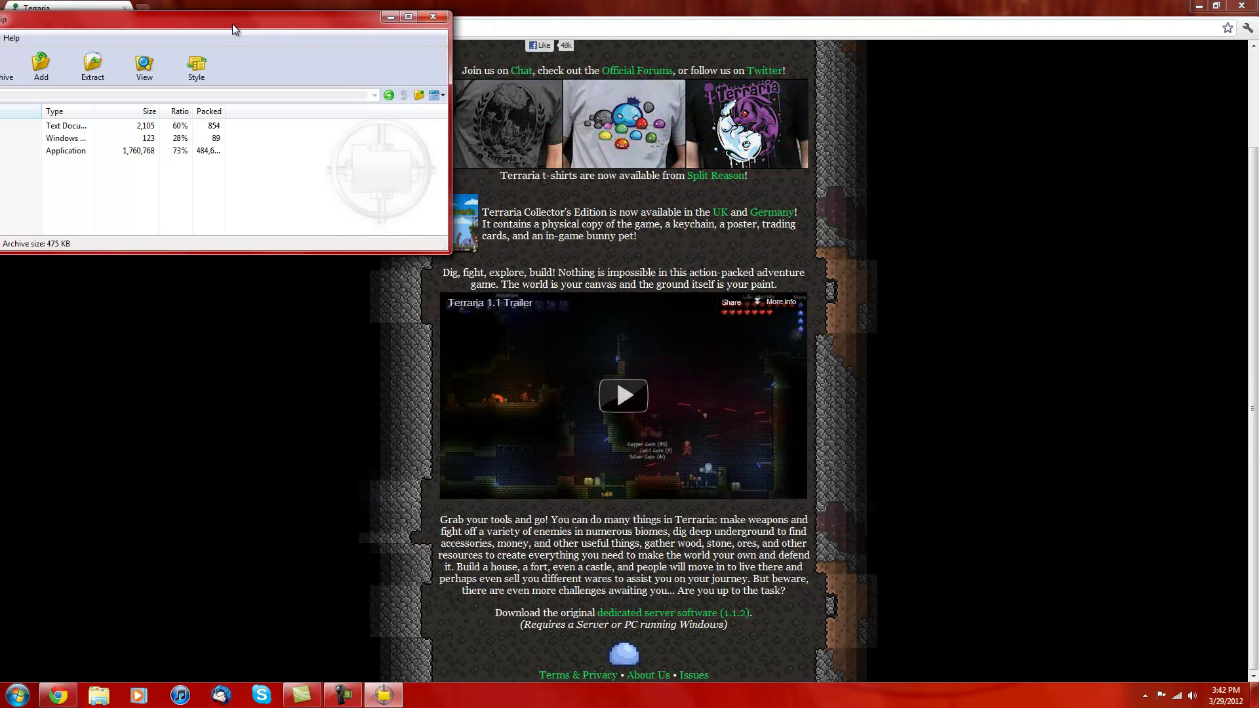
left_click_drag(234, 29, 896, 272)
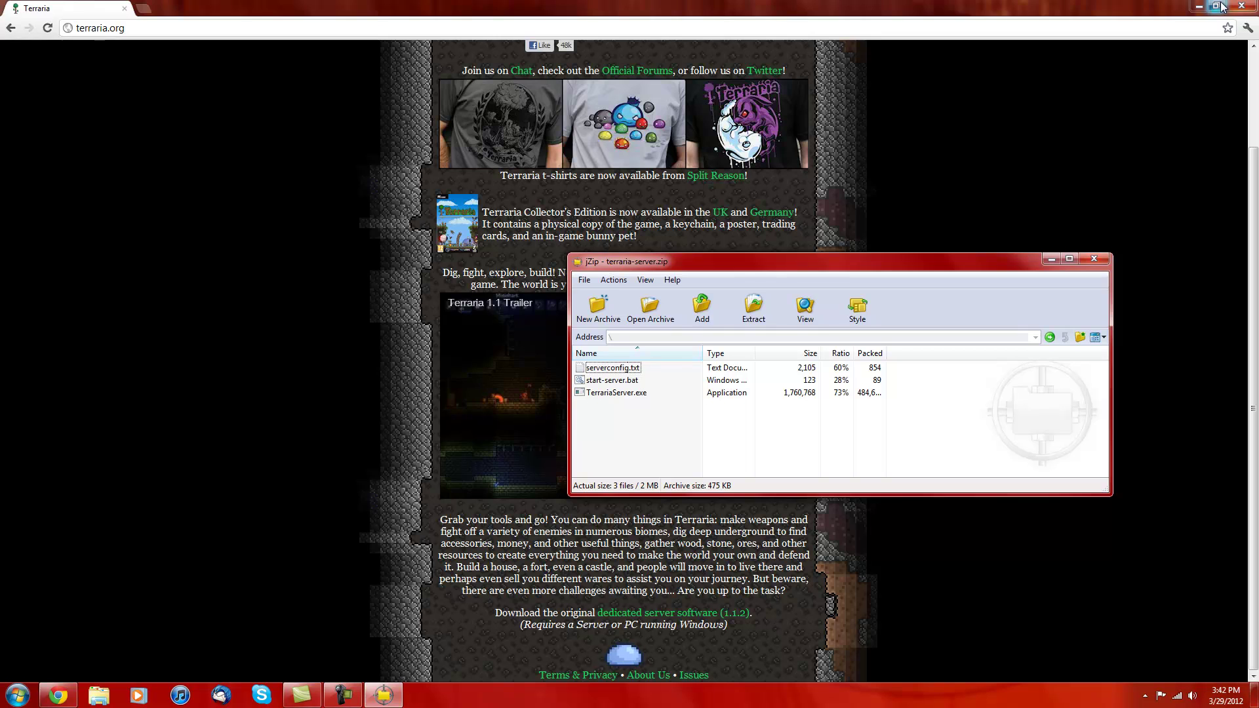
left_click(1198, 6)
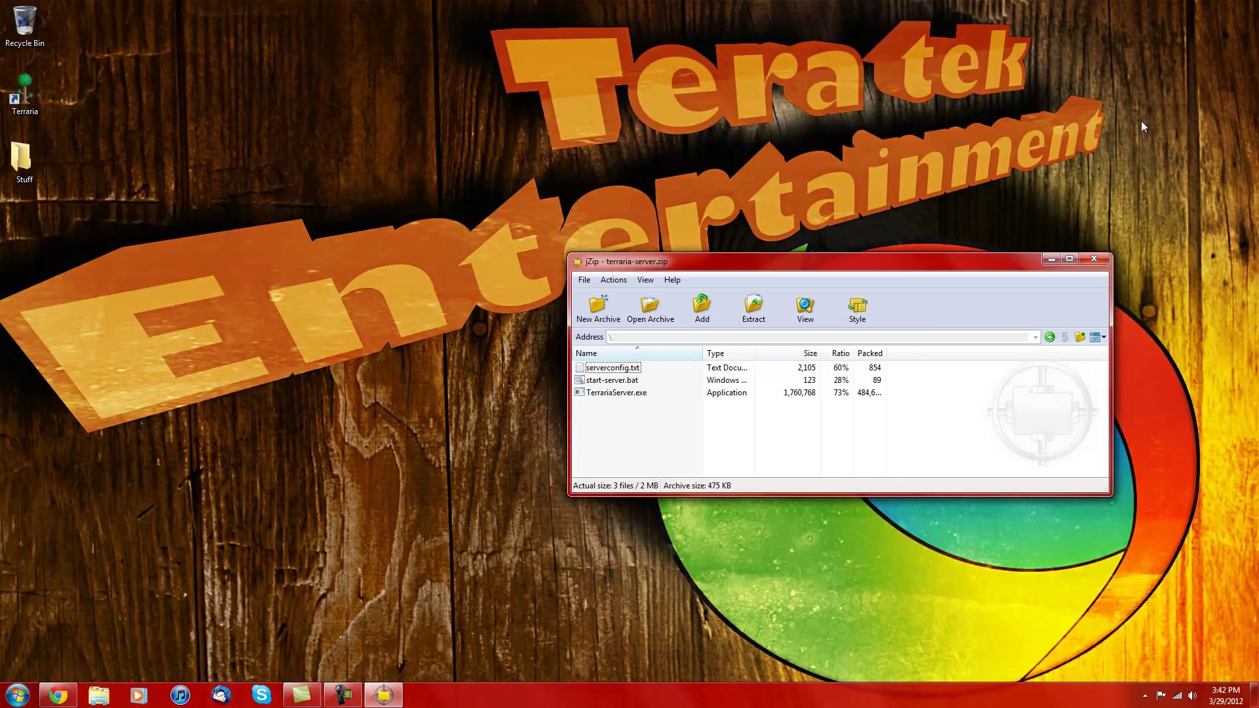
Step: Create a new desktop folder named 'Terraria Server'
right_click(119, 217)
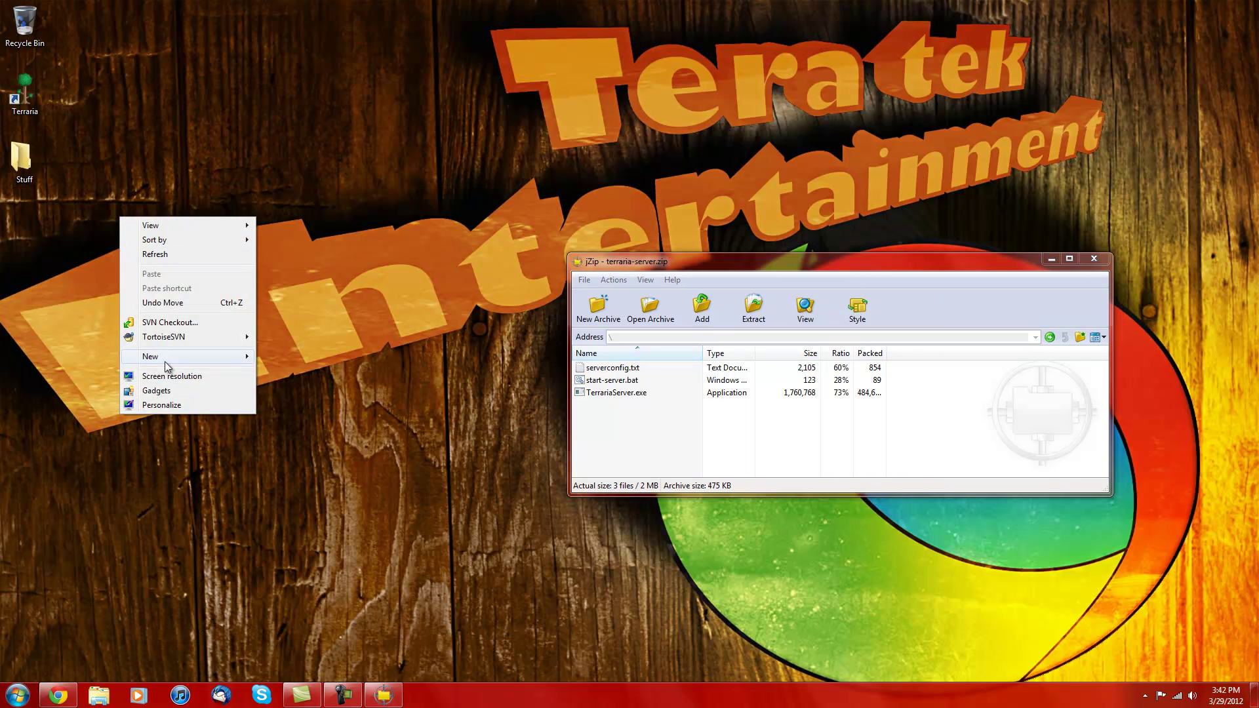
mouse_move(165, 366)
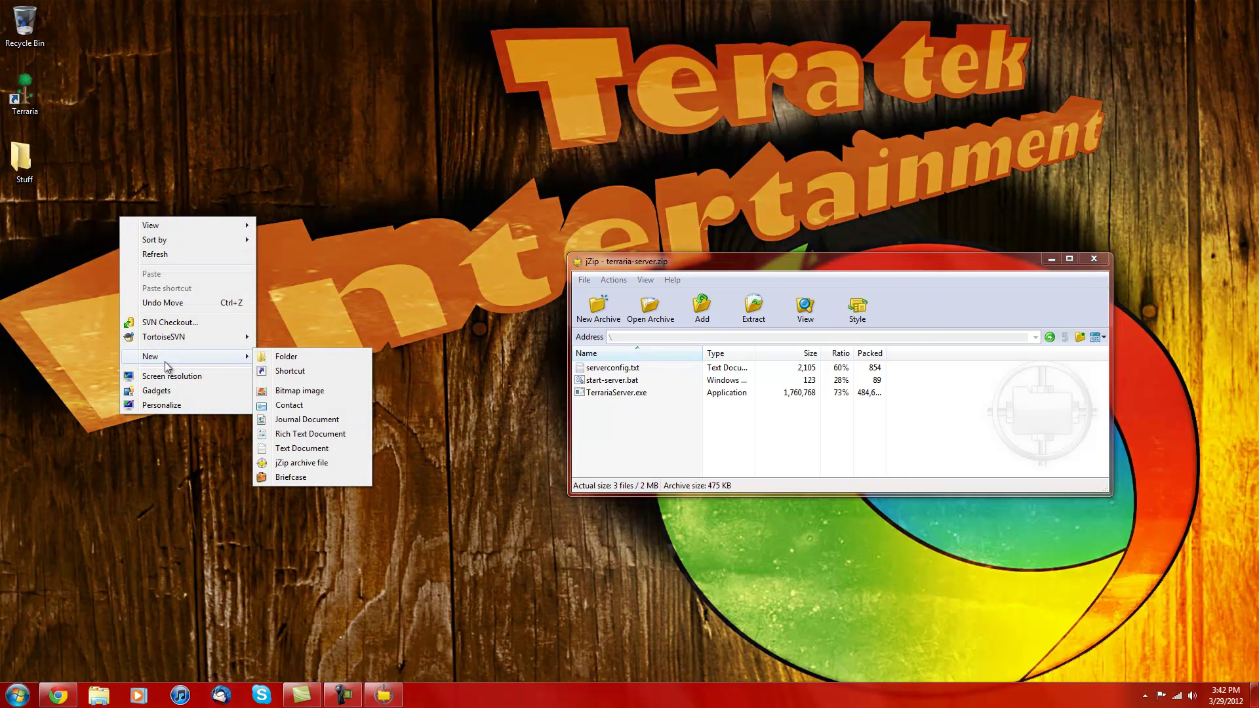
left_click(286, 357)
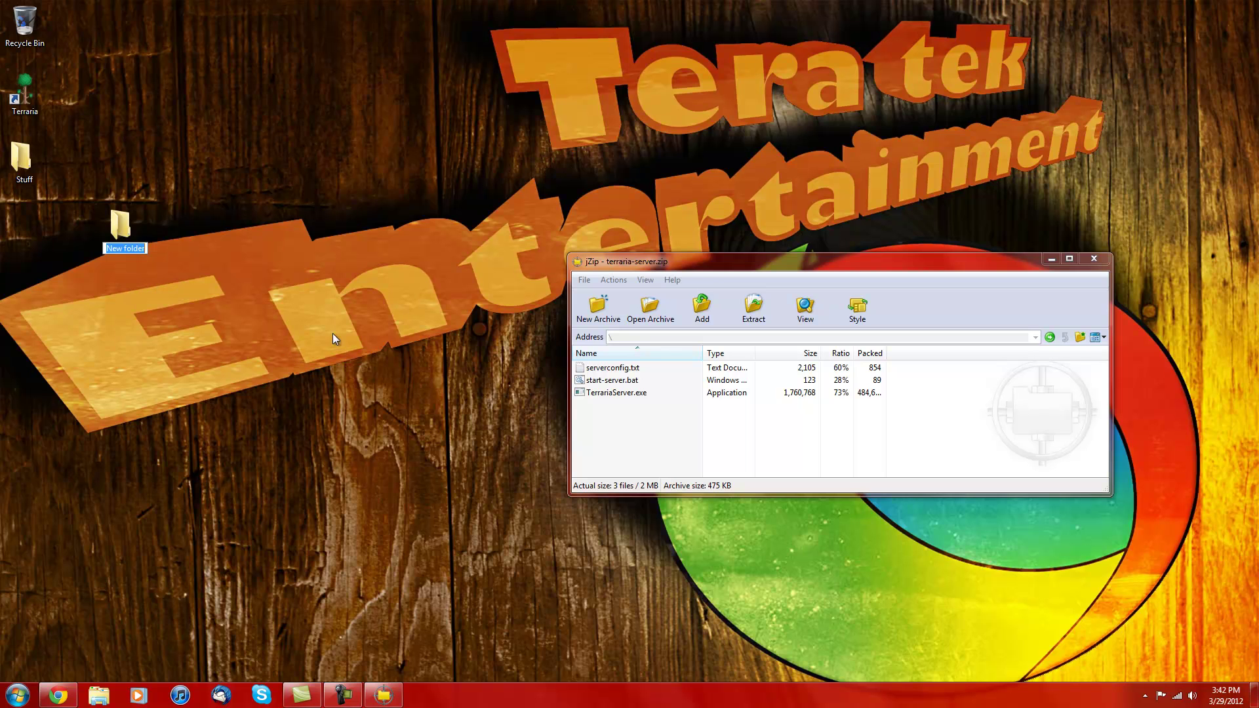
type("Terraria Server")
key("Return")
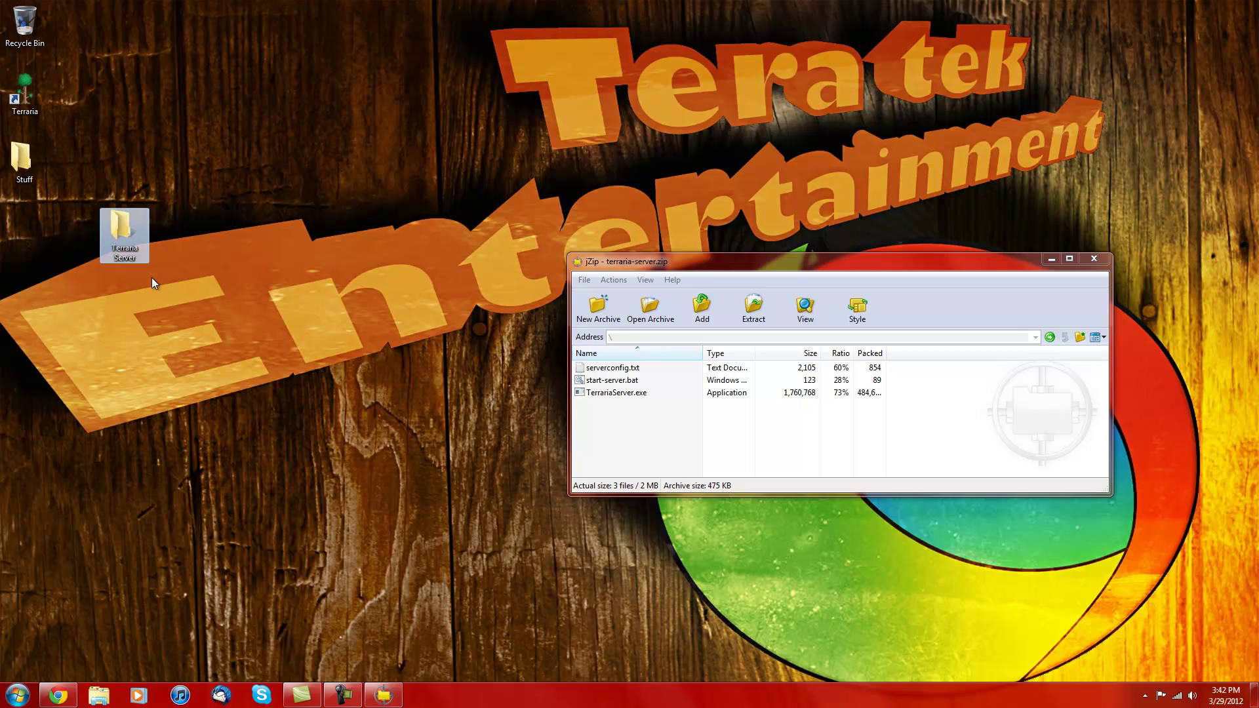
Step: Place the folder under Stuff, drag the three server files into it, and close jZip
left_click_drag(121, 223, 64, 235)
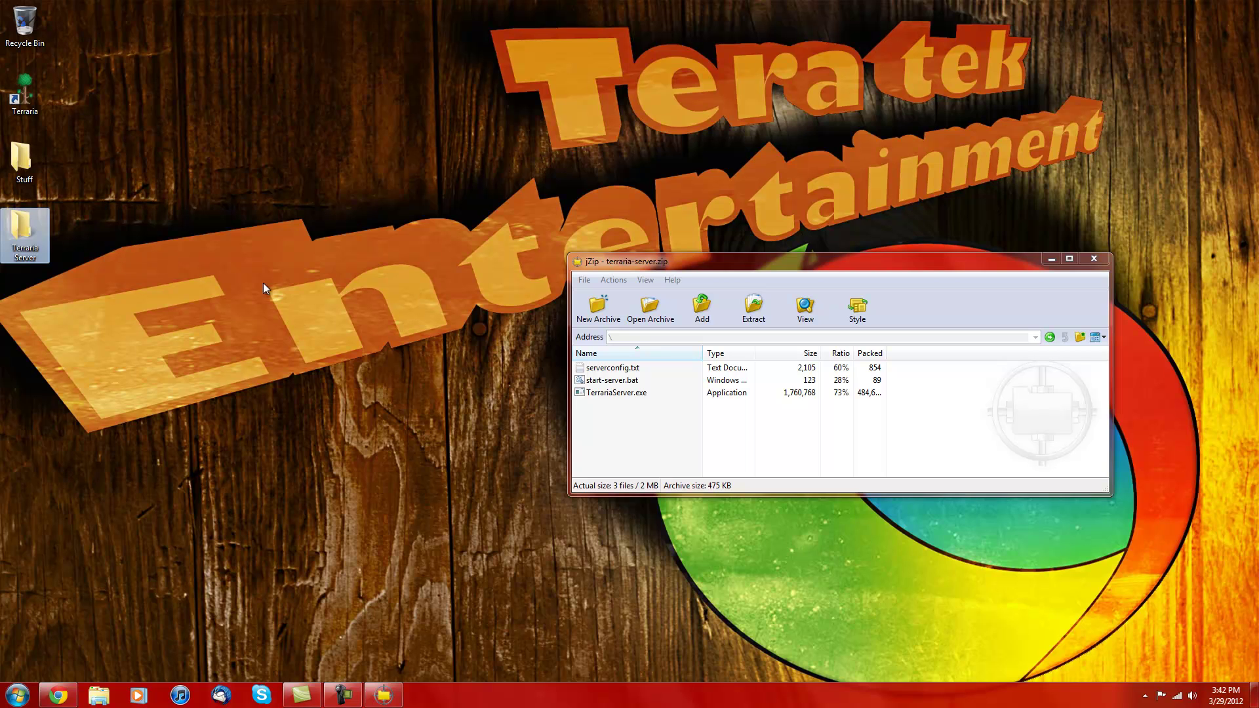
left_click_drag(630, 462, 26, 230)
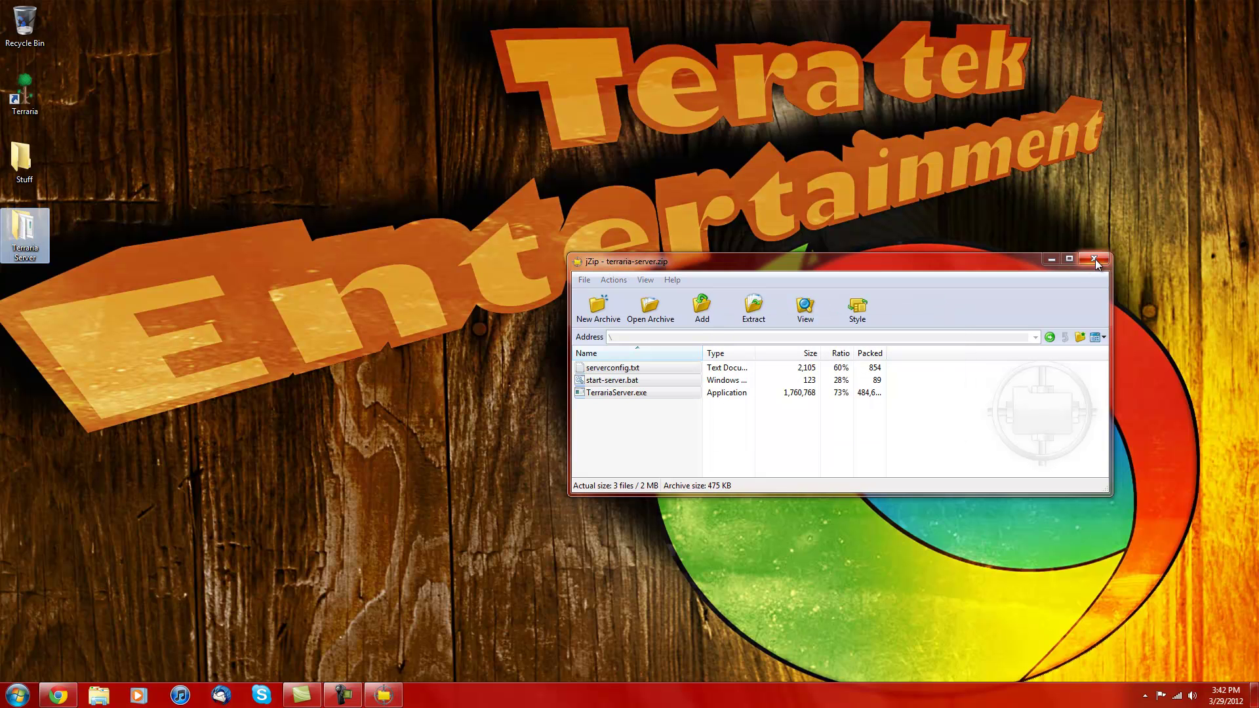
left_click(1085, 261)
double_click(34, 232)
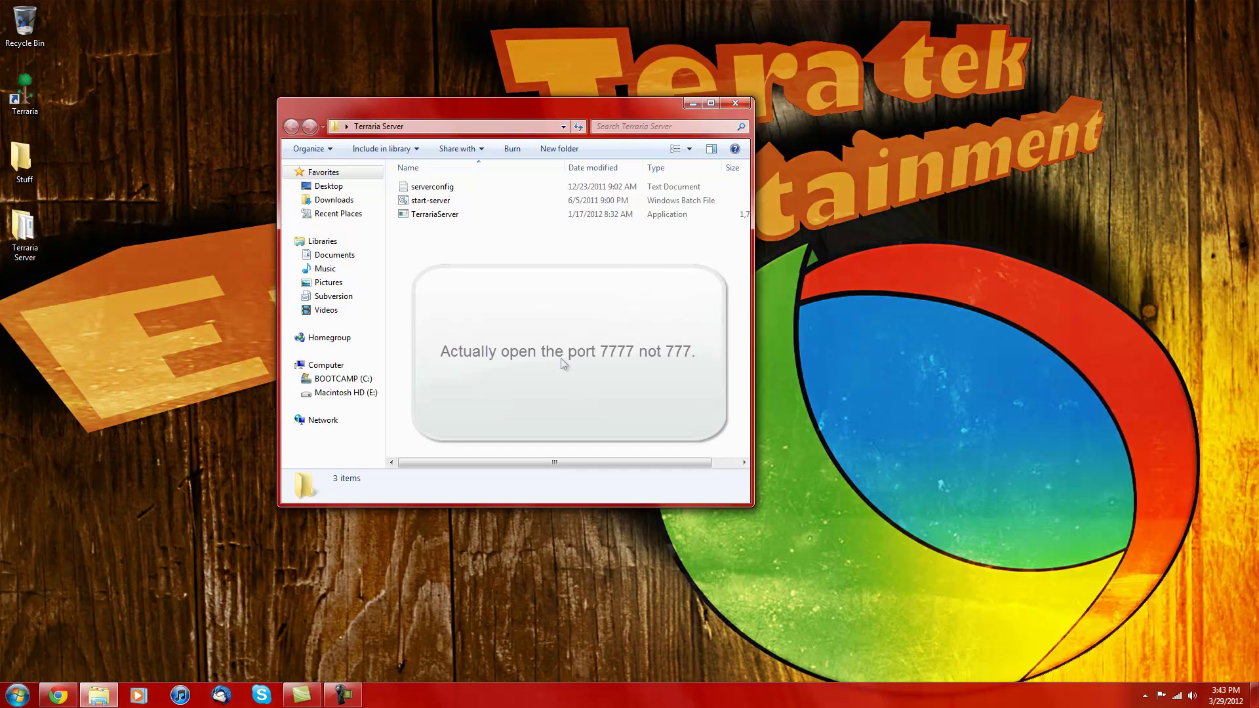
left_click_drag(752, 505, 839, 503)
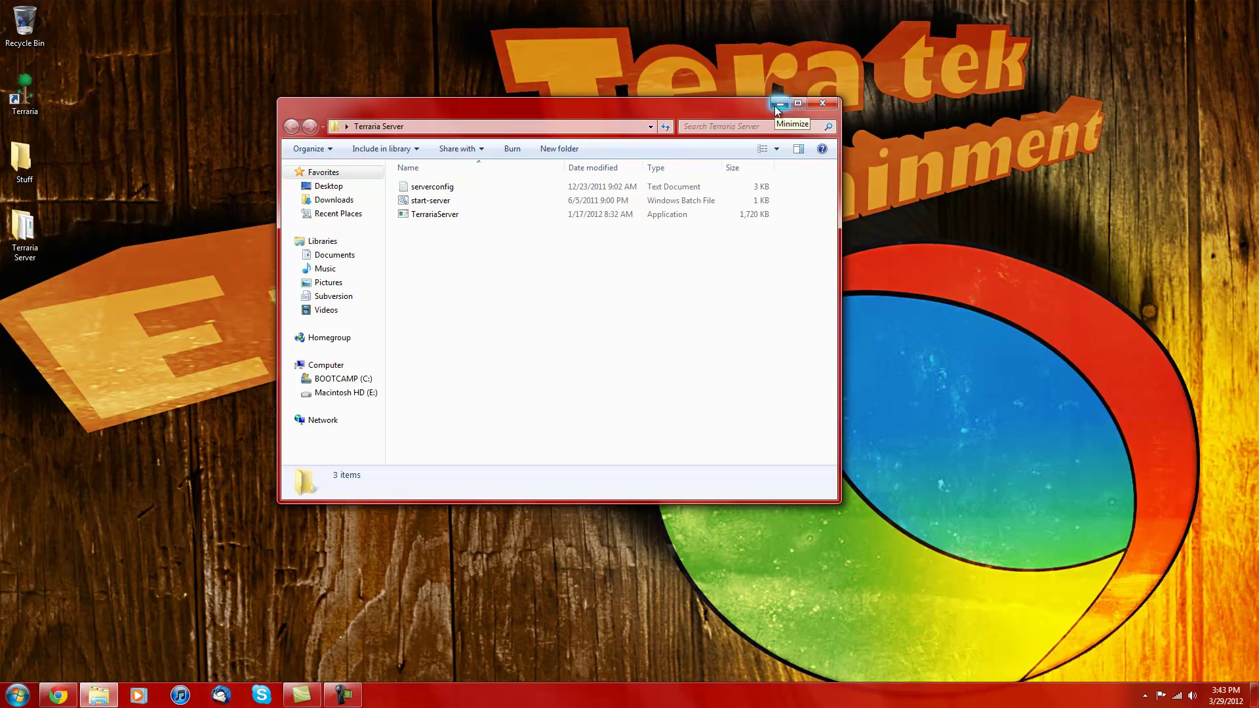
left_click(820, 103)
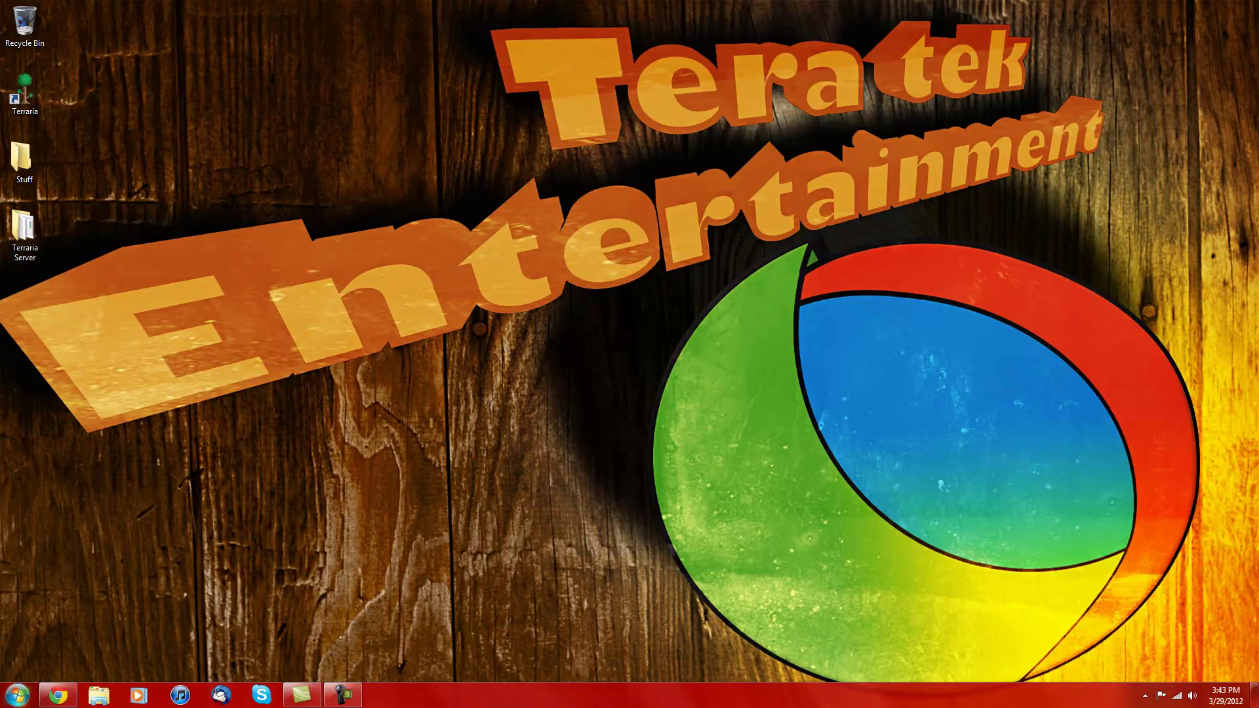
Step: Run ipconfig in Command Prompt, showing IPv4 192.168.1.135 and gateway 192.168.1.1
left_click(18, 695)
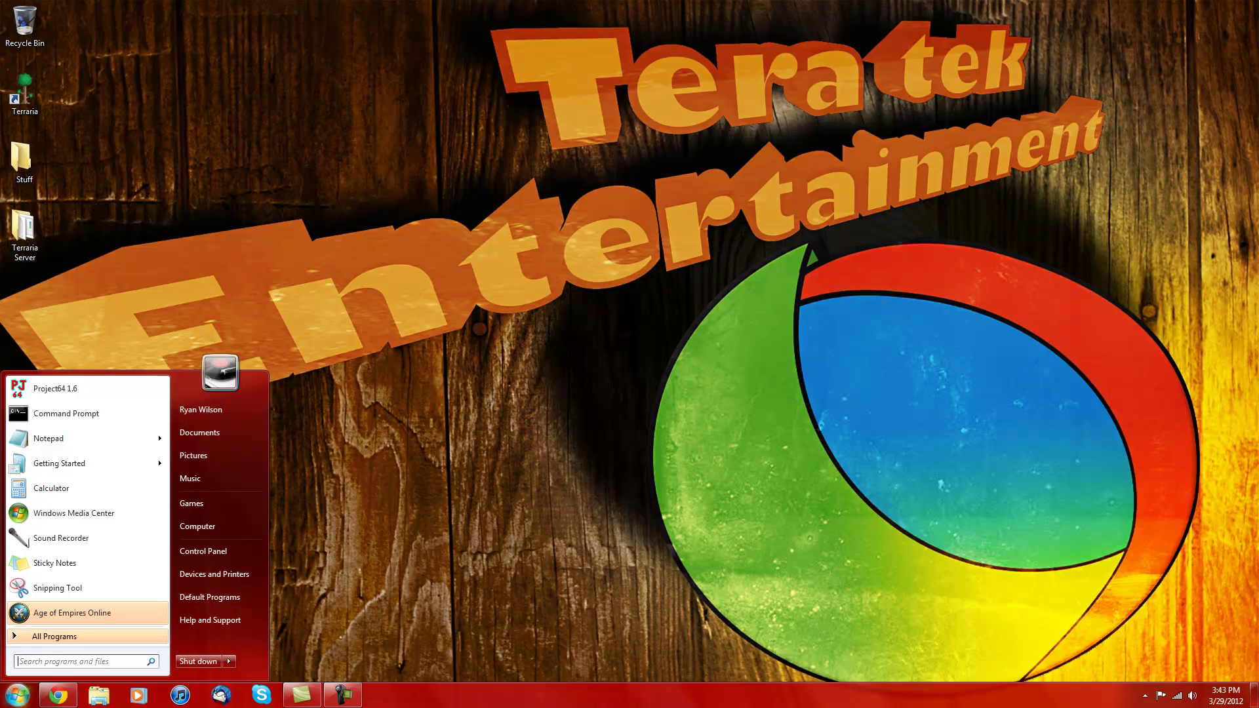
left_click(71, 415)
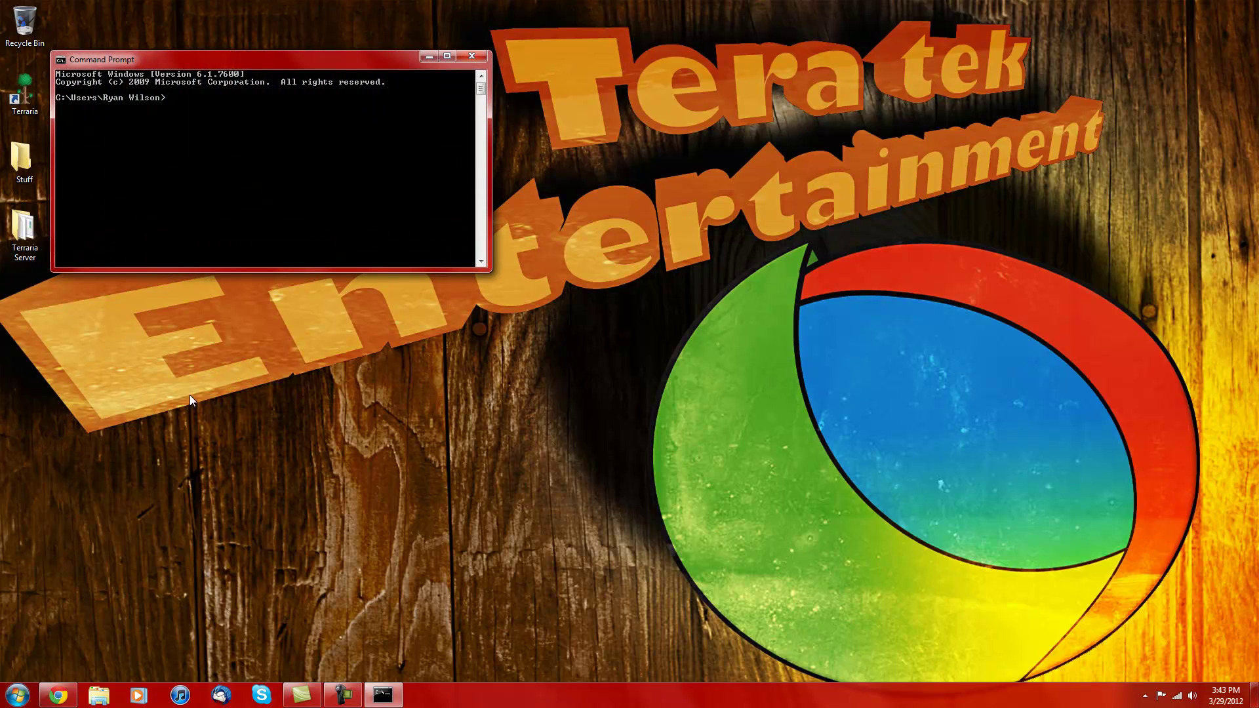
type("ipconfig")
key("Return")
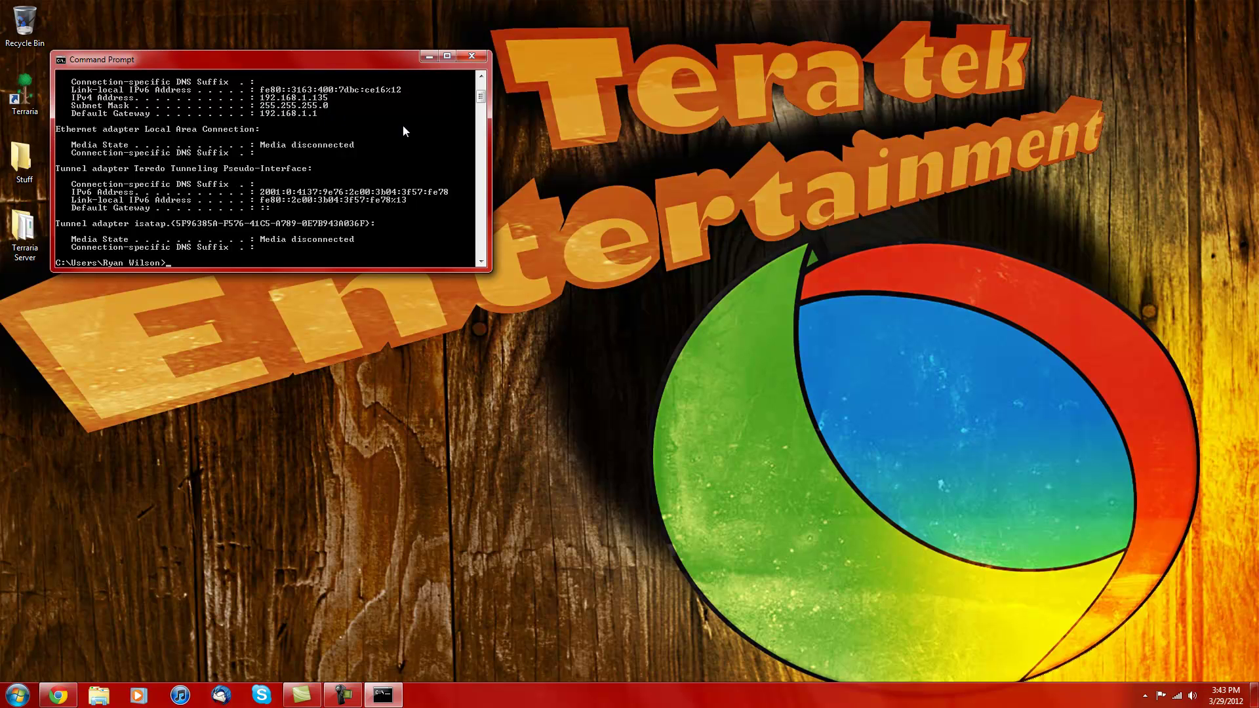
Step: Close Command Prompt and enter the router address 192.168.1.1 in a new Chrome tab
left_click(470, 55)
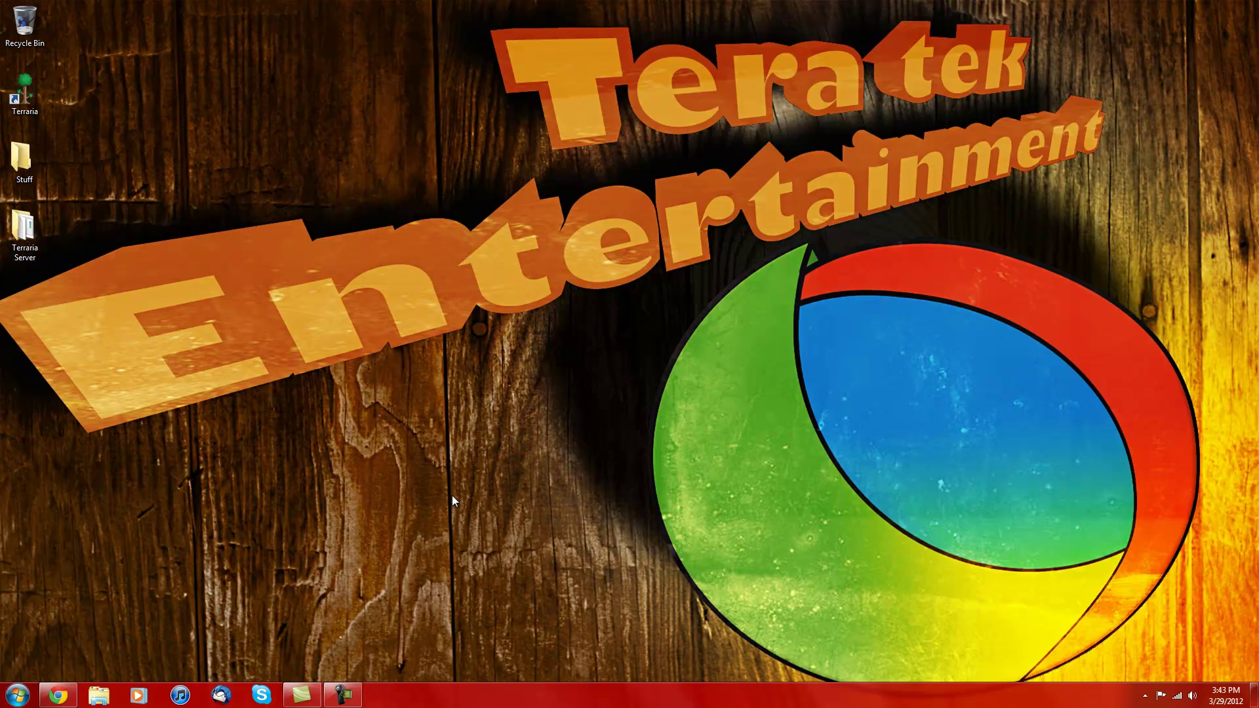
left_click(58, 695)
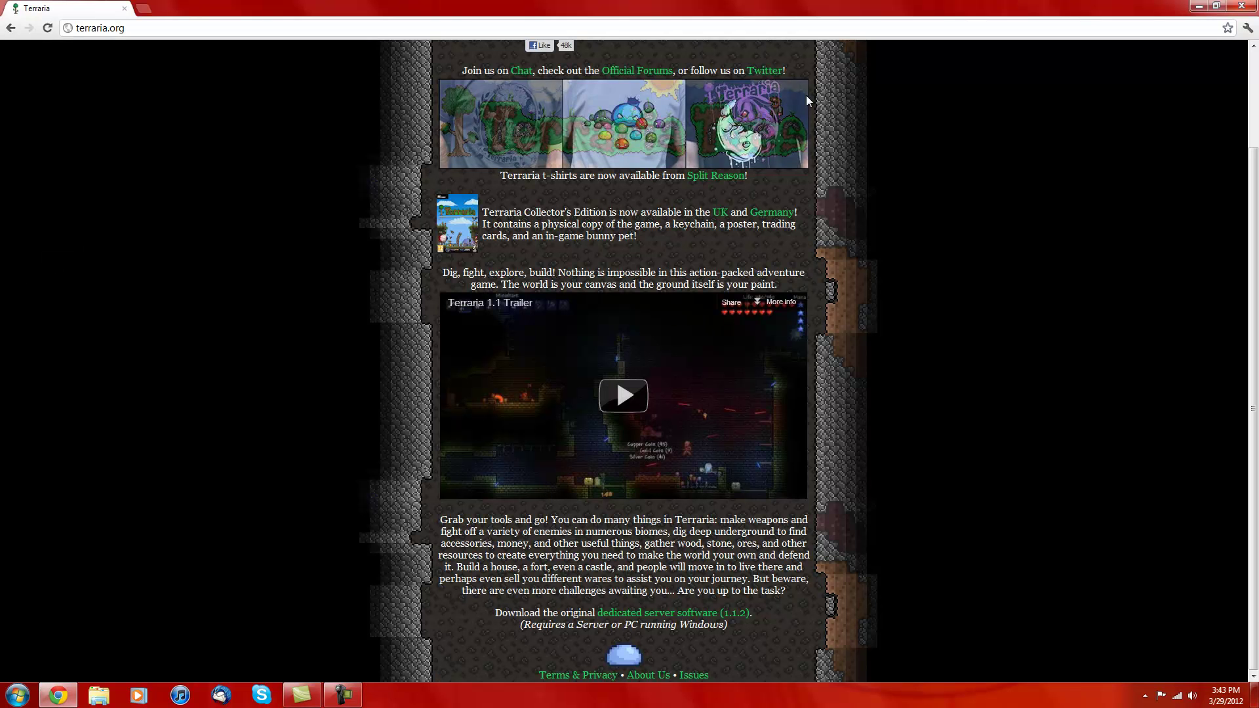
left_click(143, 7)
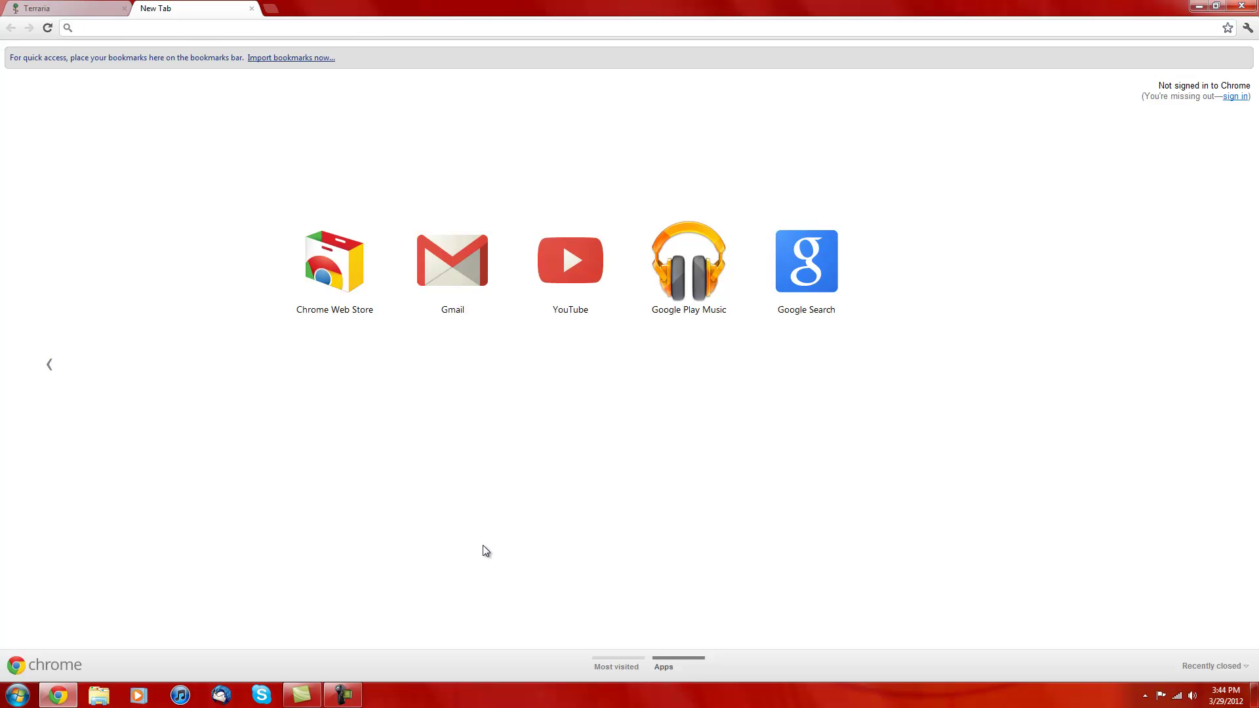
type("192.168.1.1")
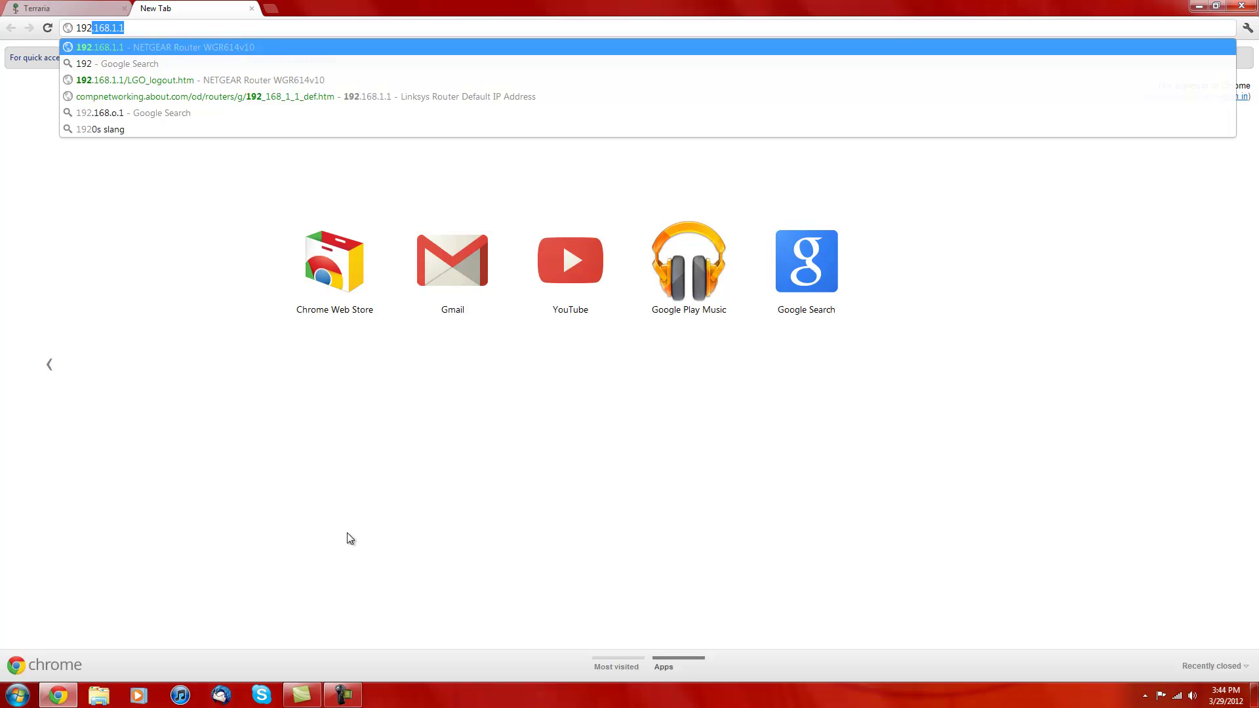
key("Return")
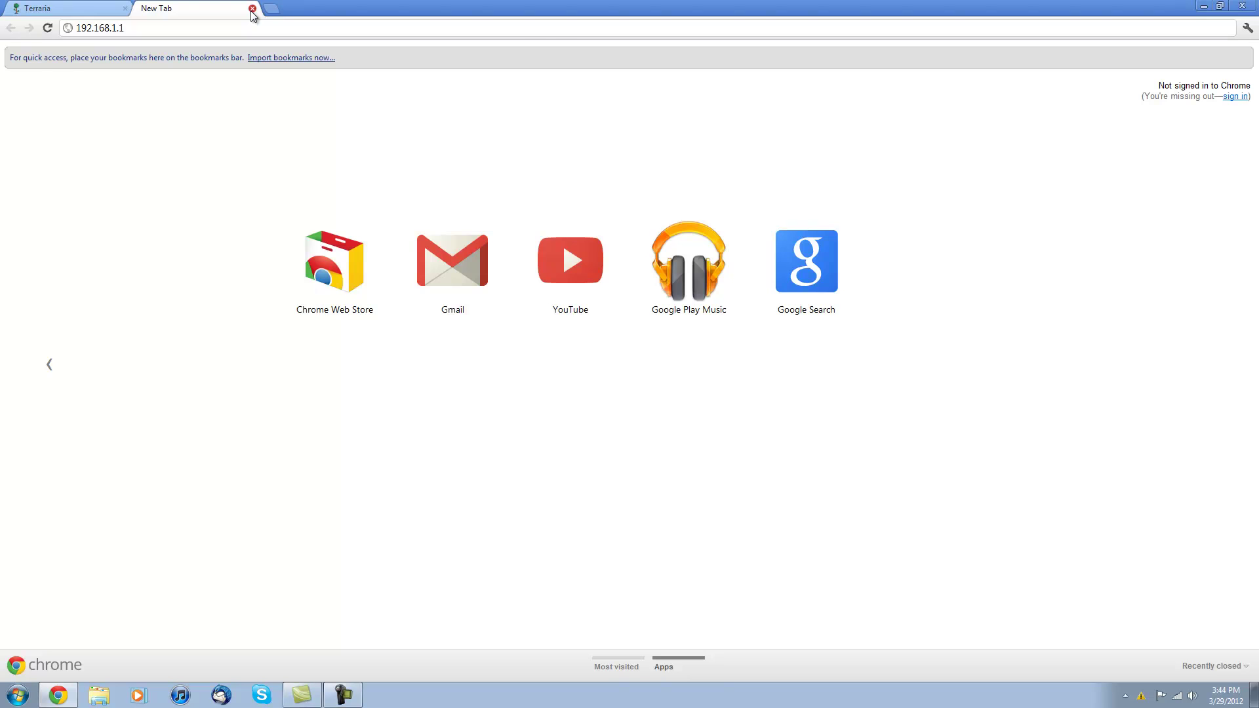
Step: Close the 192.168.1.1 tab and minimize Chrome to show the desktop
left_click(252, 10)
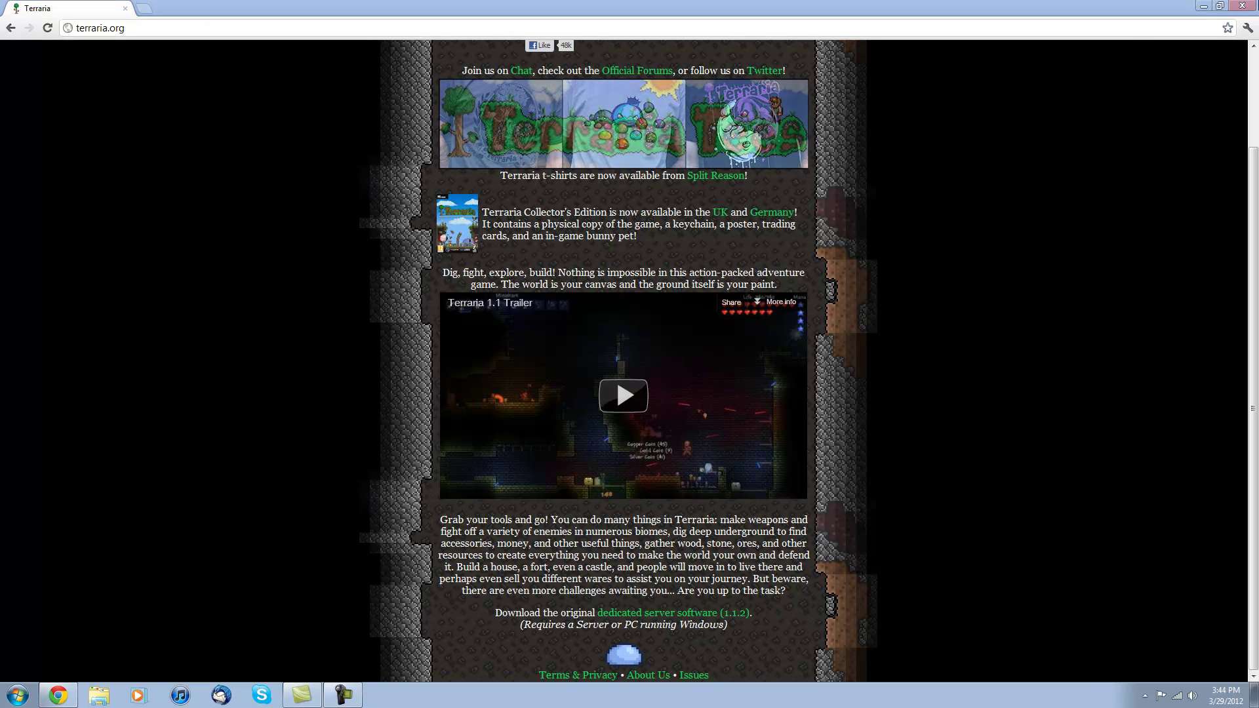
left_click(1203, 6)
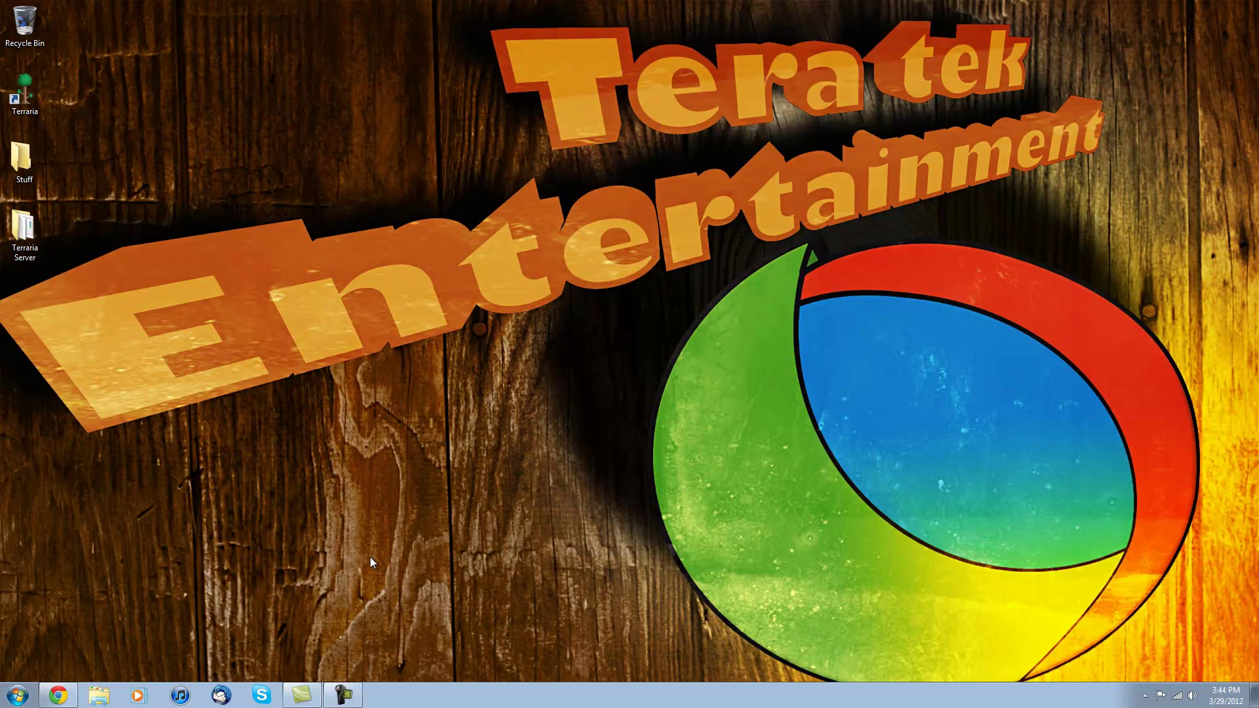
Step: Run start-server.bat from the desktop Terraria Server folder
double_click(23, 229)
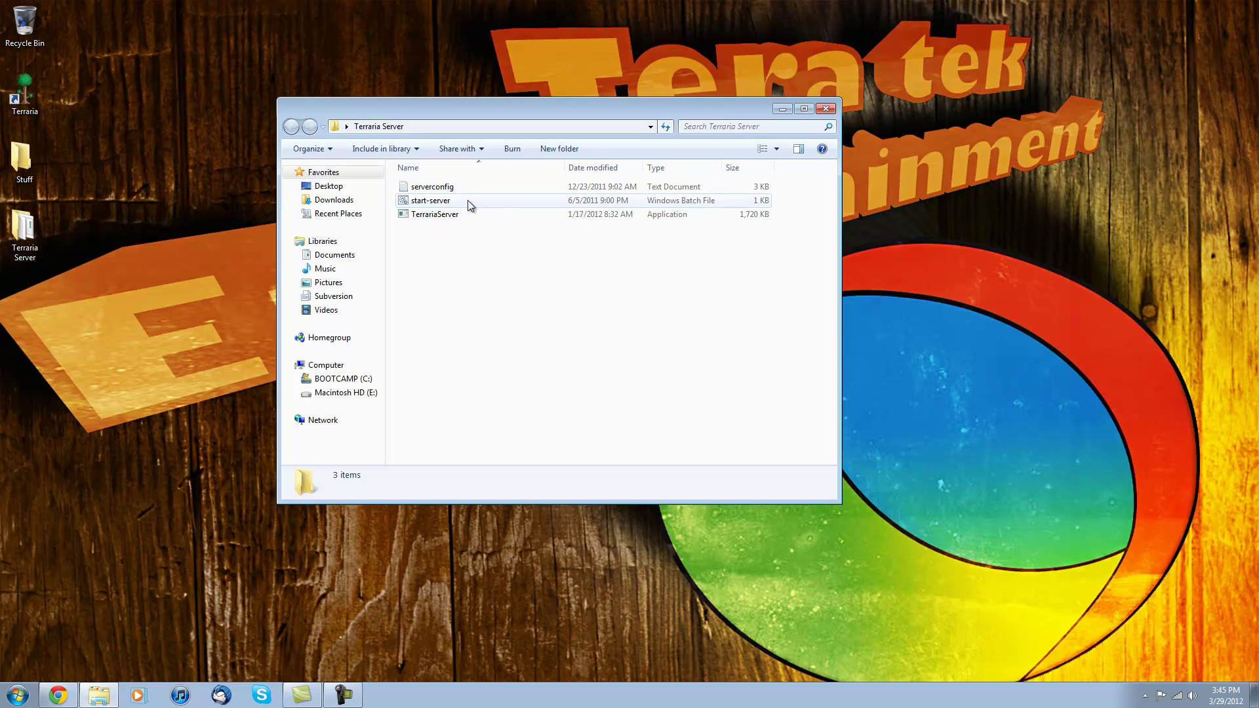
double_click(455, 204)
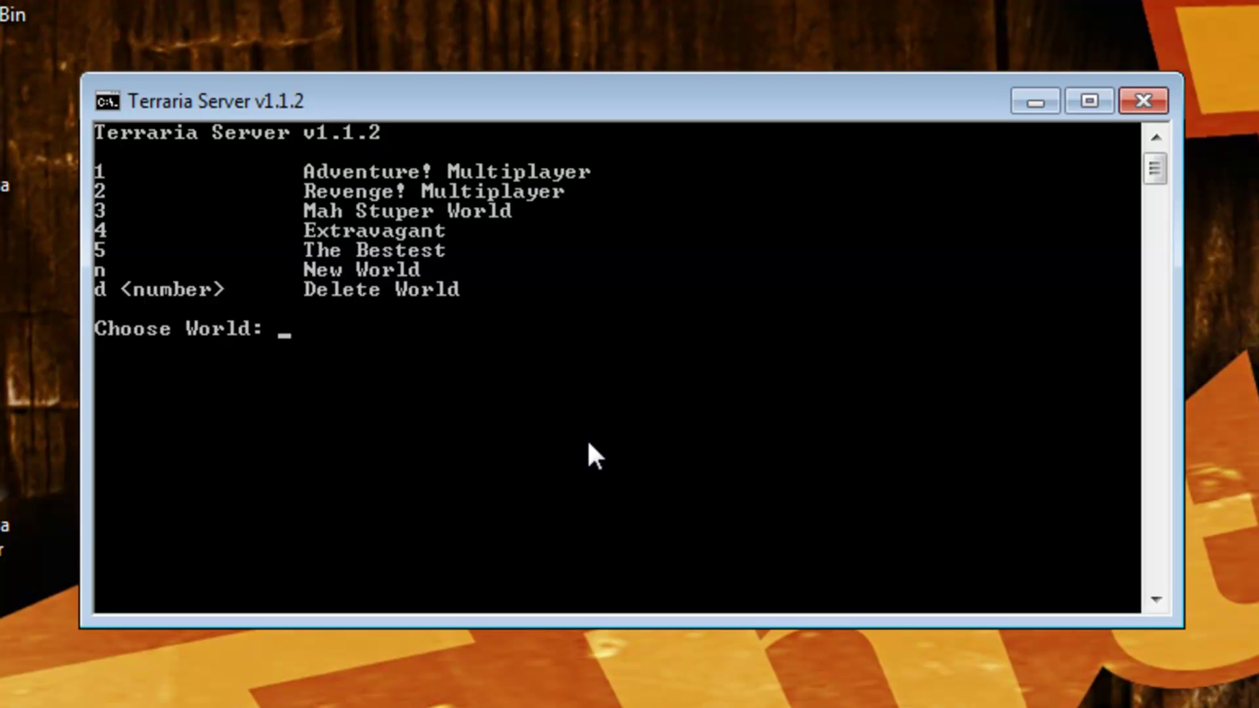
Step: Start world 3, Mah Stuper World, with 4 max players, port 7777 and a server password
key("Return")
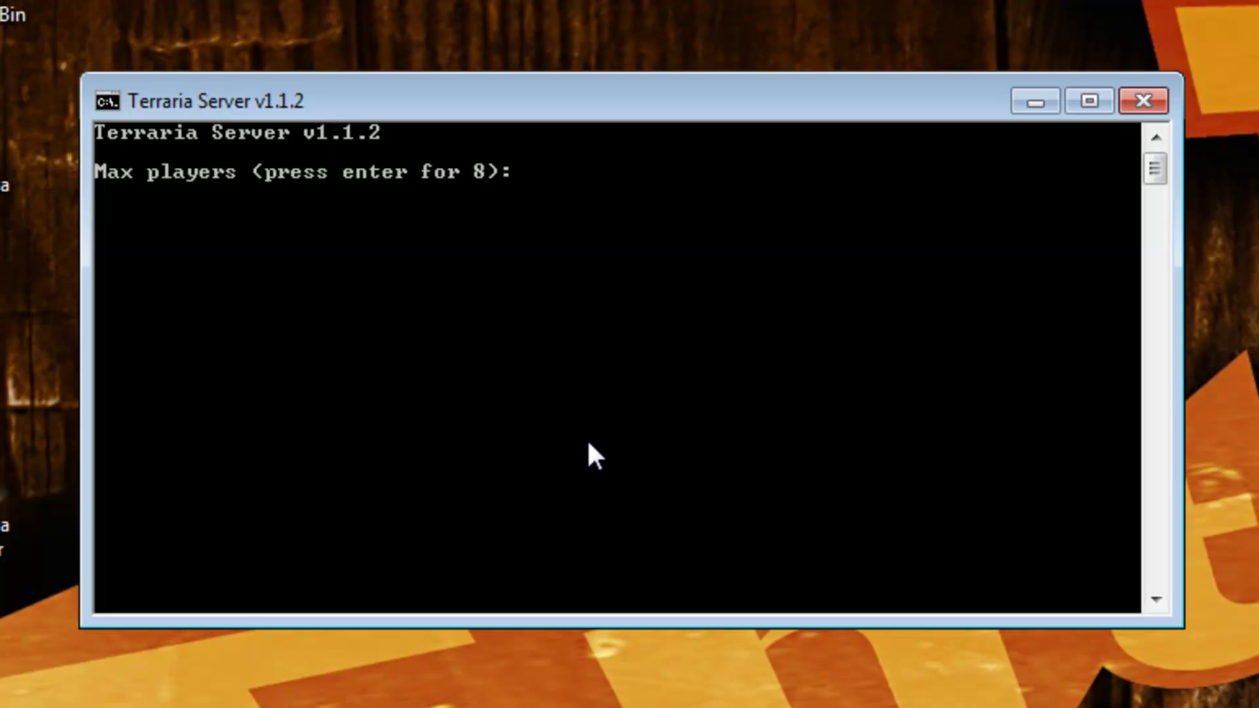
key("Return")
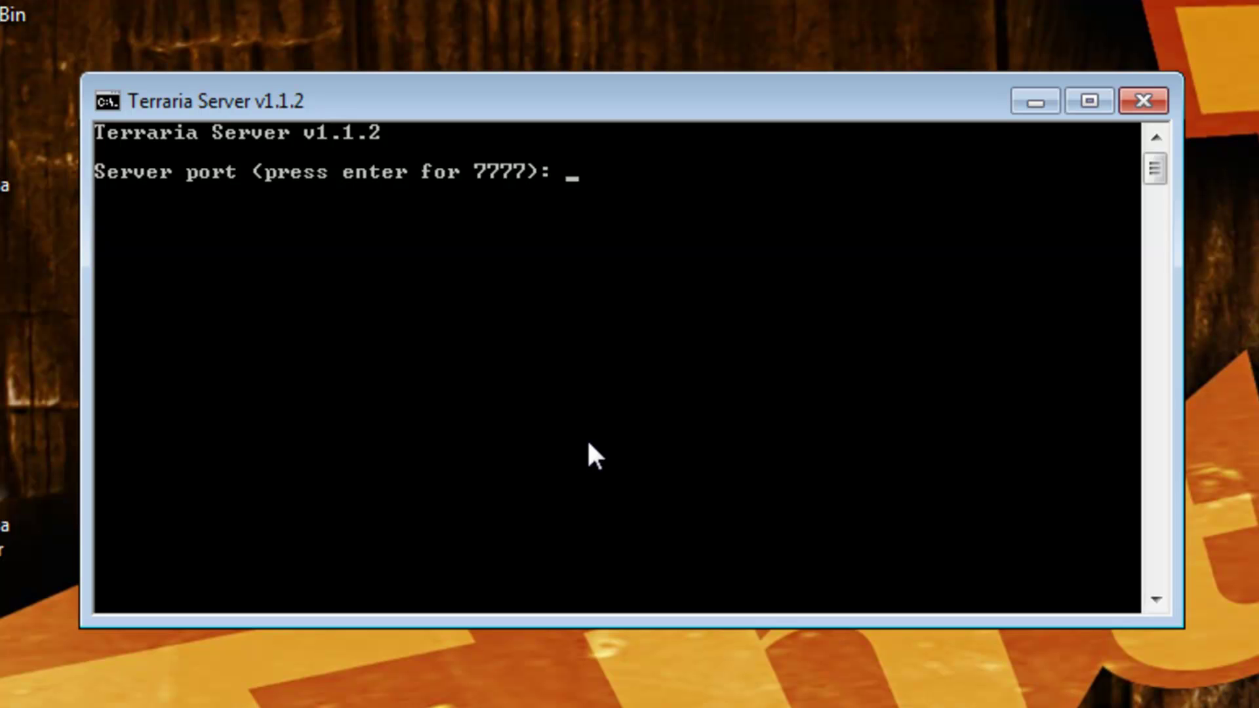
key("Return")
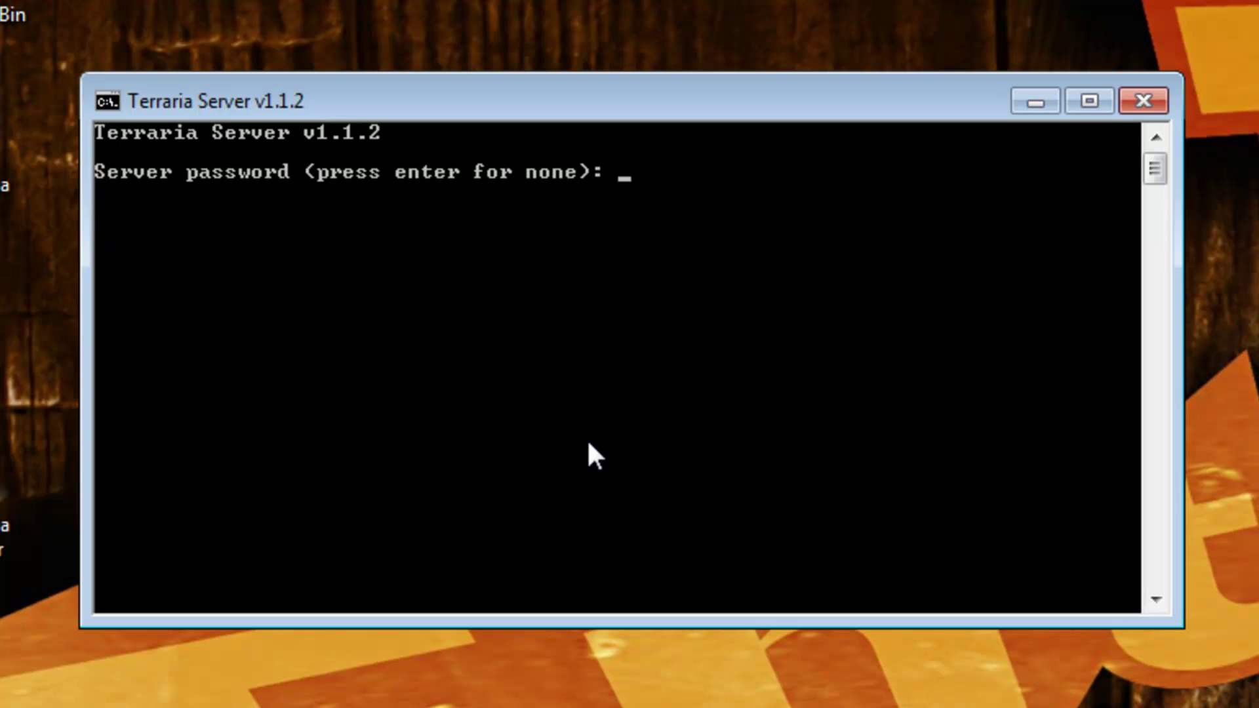
key("Return")
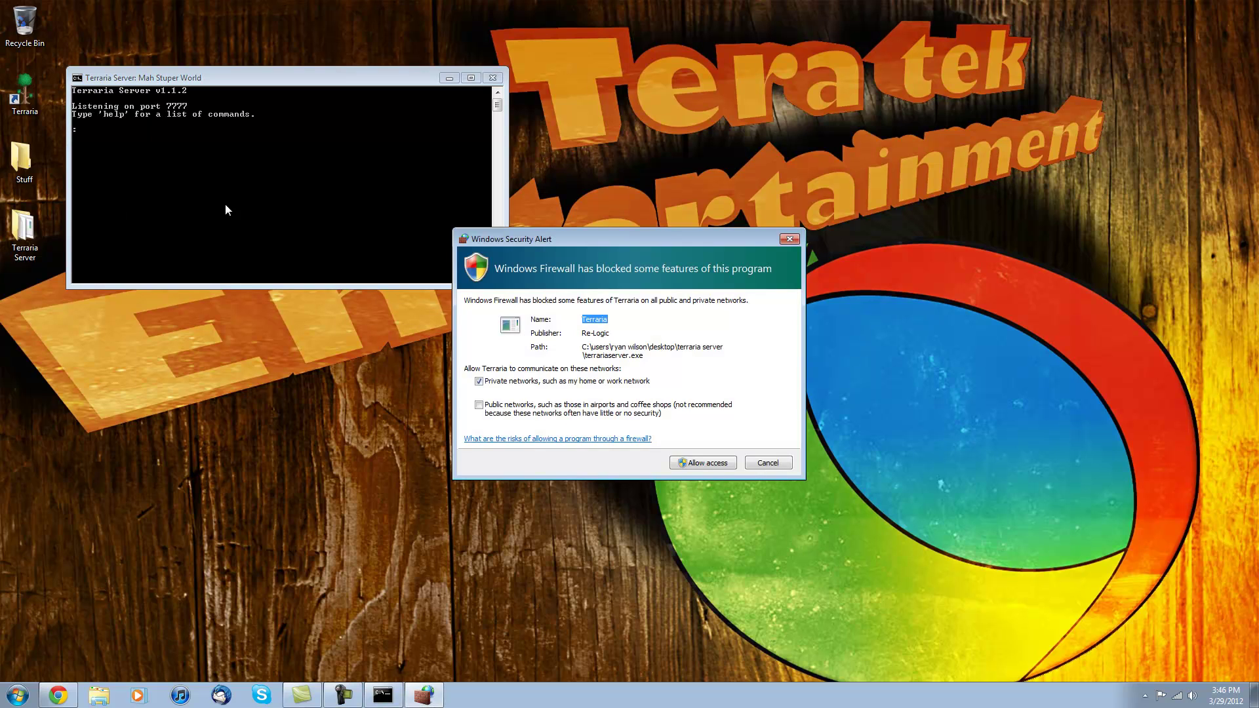
Step: Allow Terraria Server through Windows Firewall on private networks
left_click(688, 465)
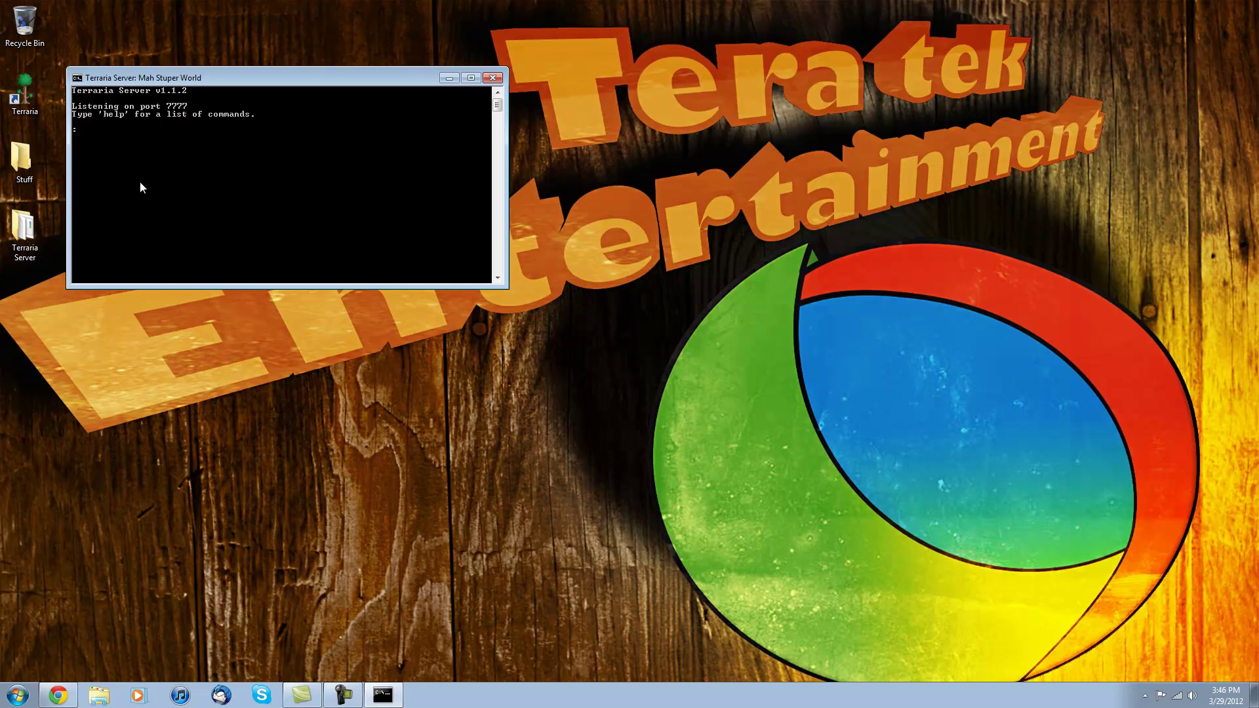
Step: Launch Terraria and choose Multiplayer > Join with a character
double_click(24, 96)
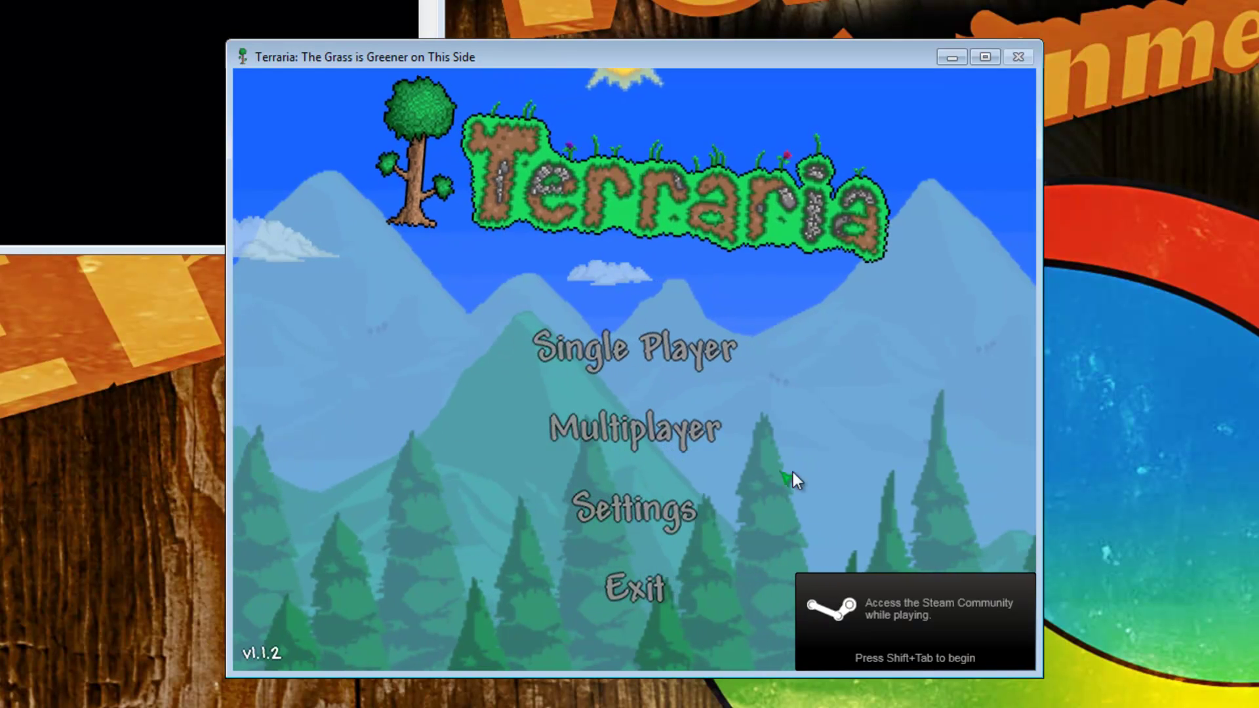
left_click(583, 437)
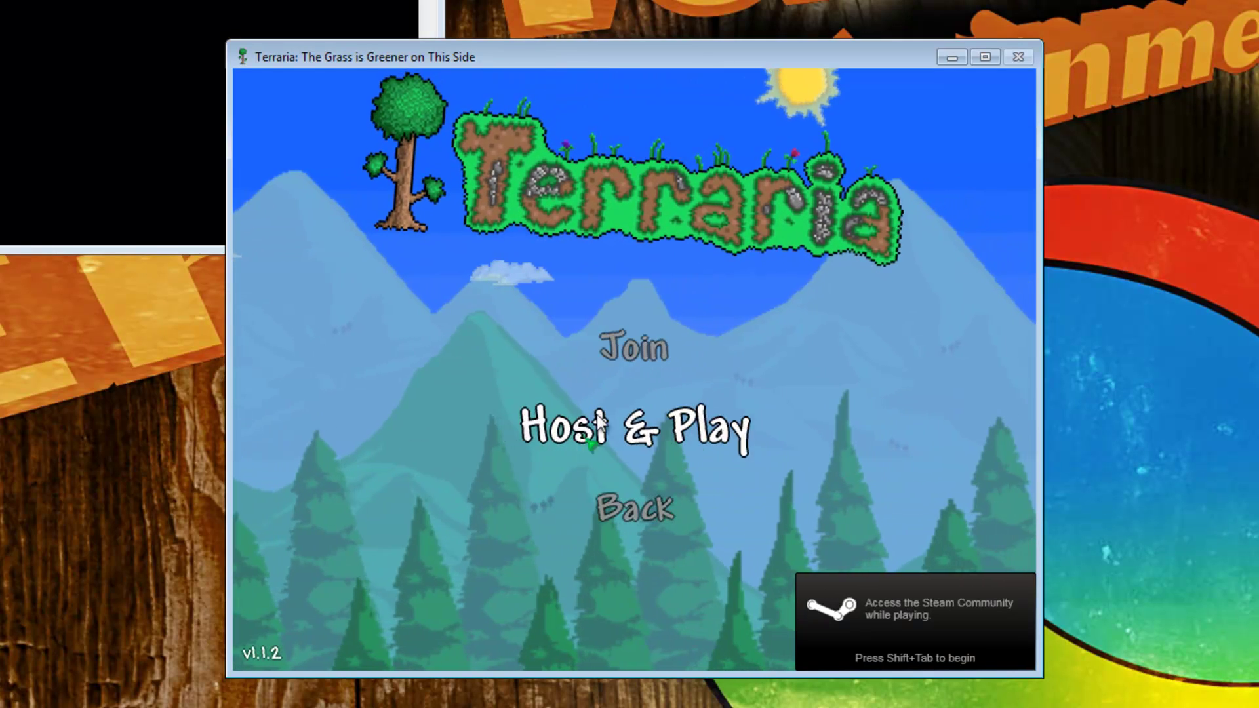
left_click(642, 354)
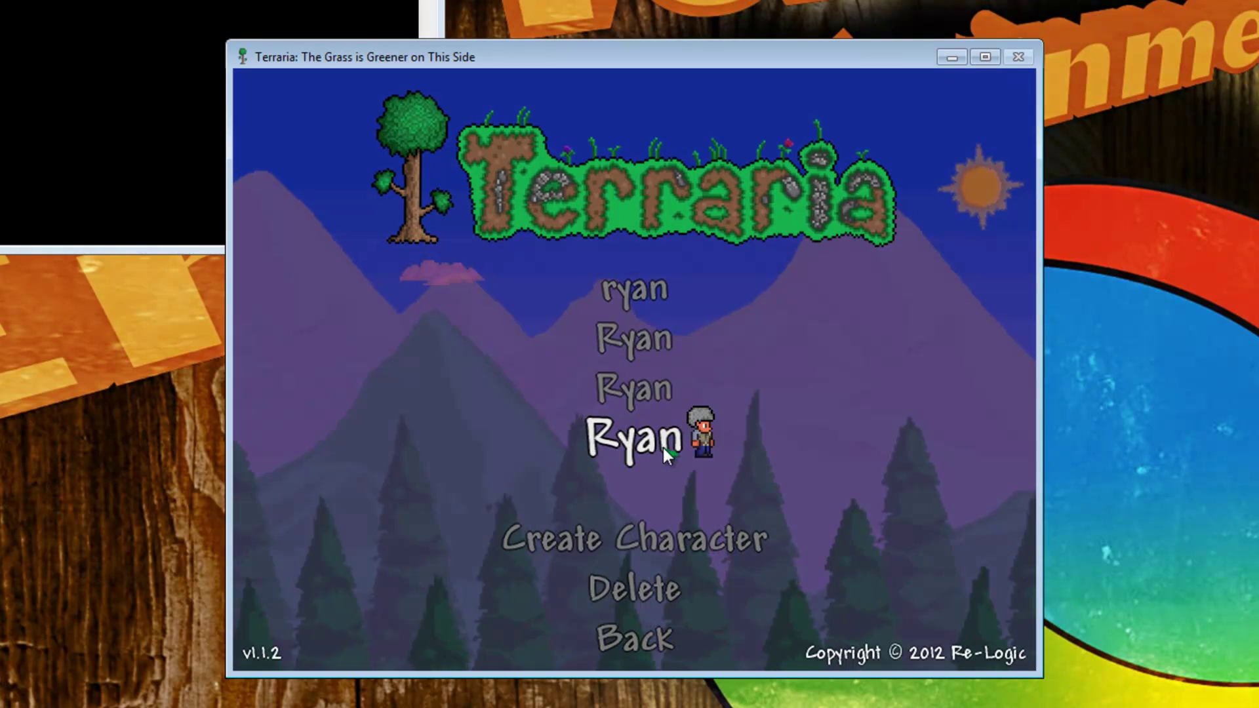
left_click(663, 449)
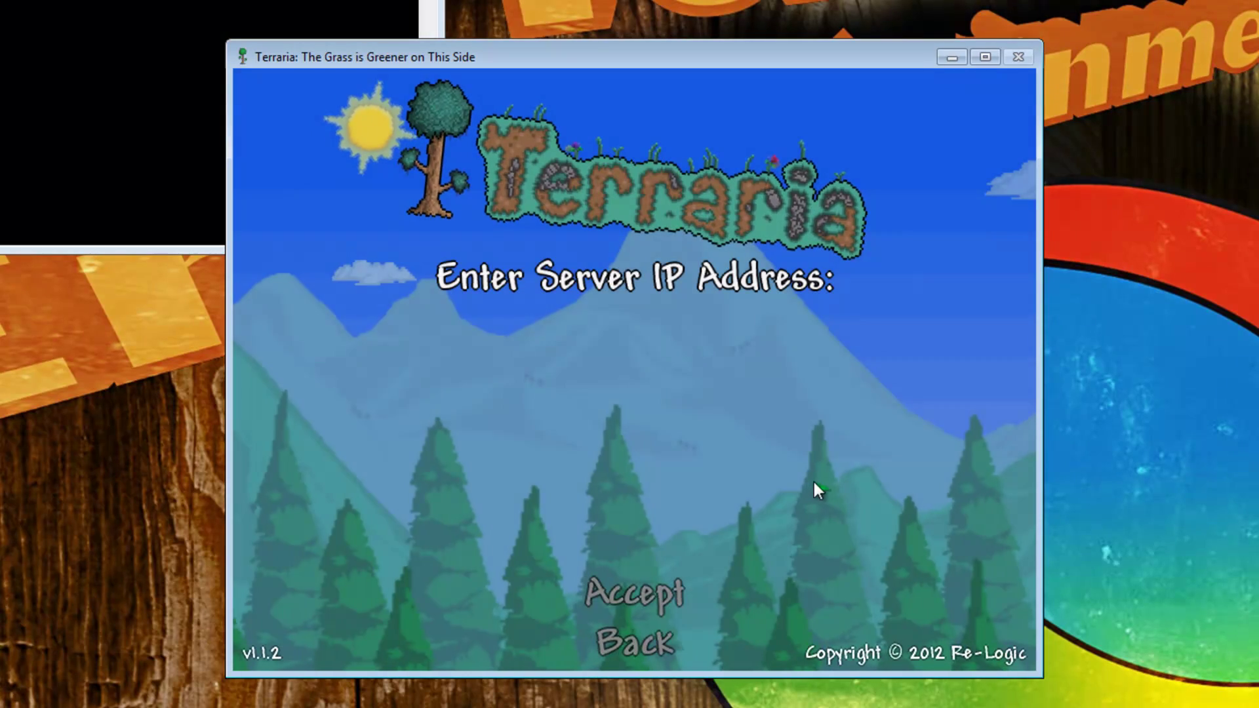
Step: Connect to localhost on port 7777 using the server password
type("localhost")
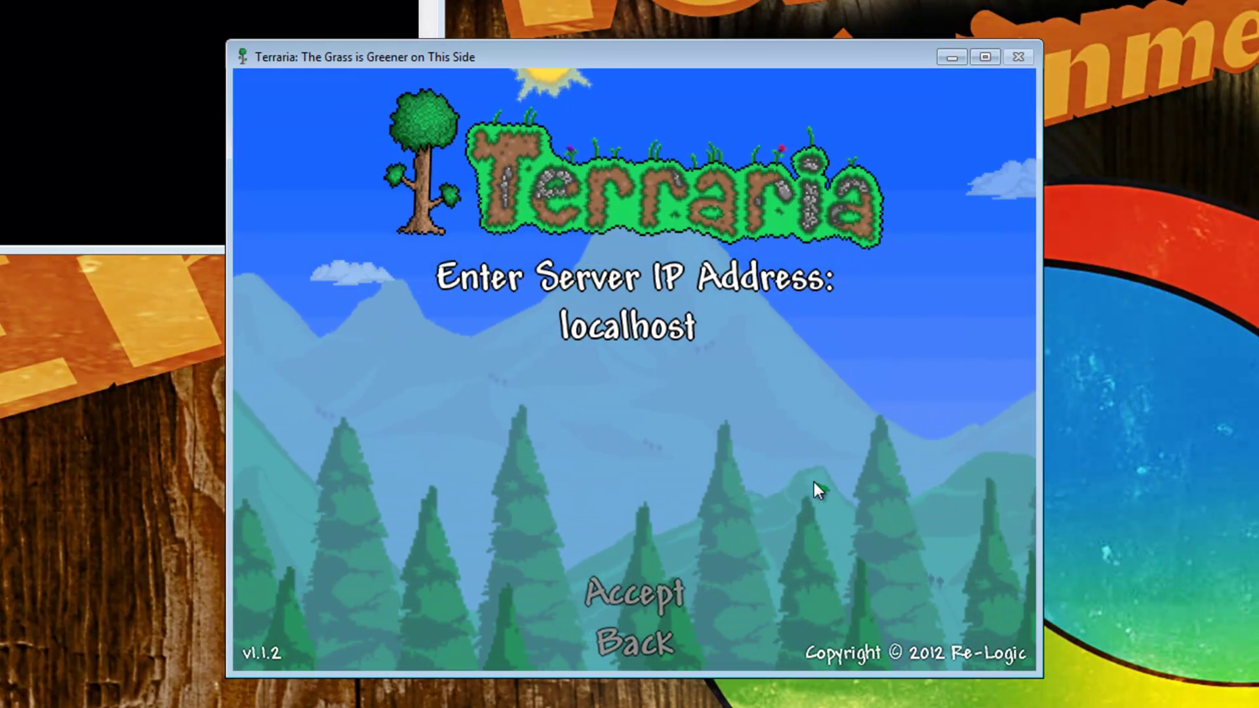
key("Return")
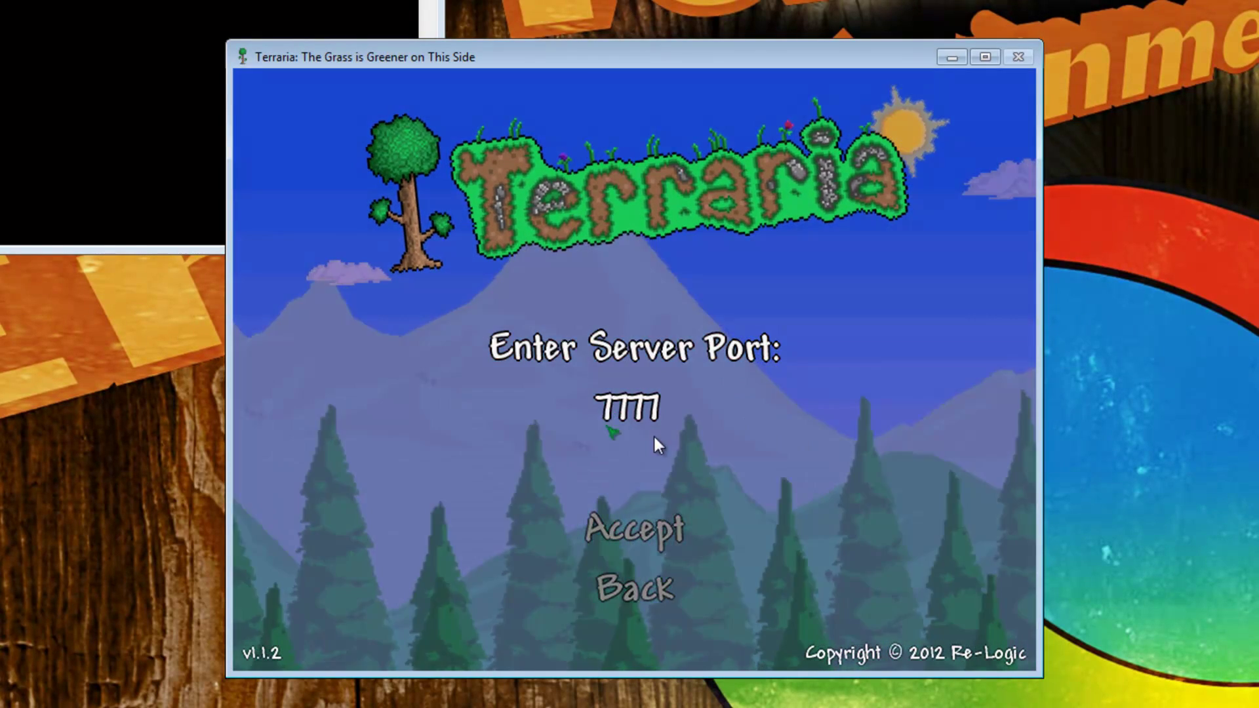
key("Return")
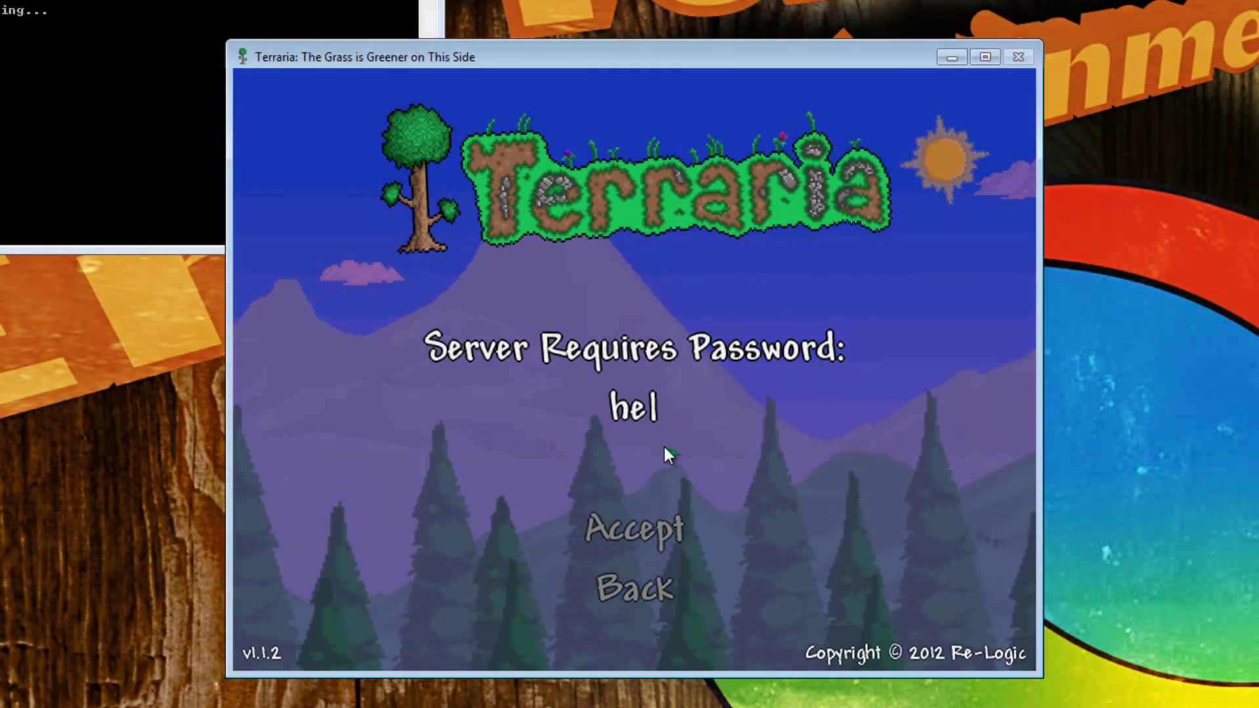
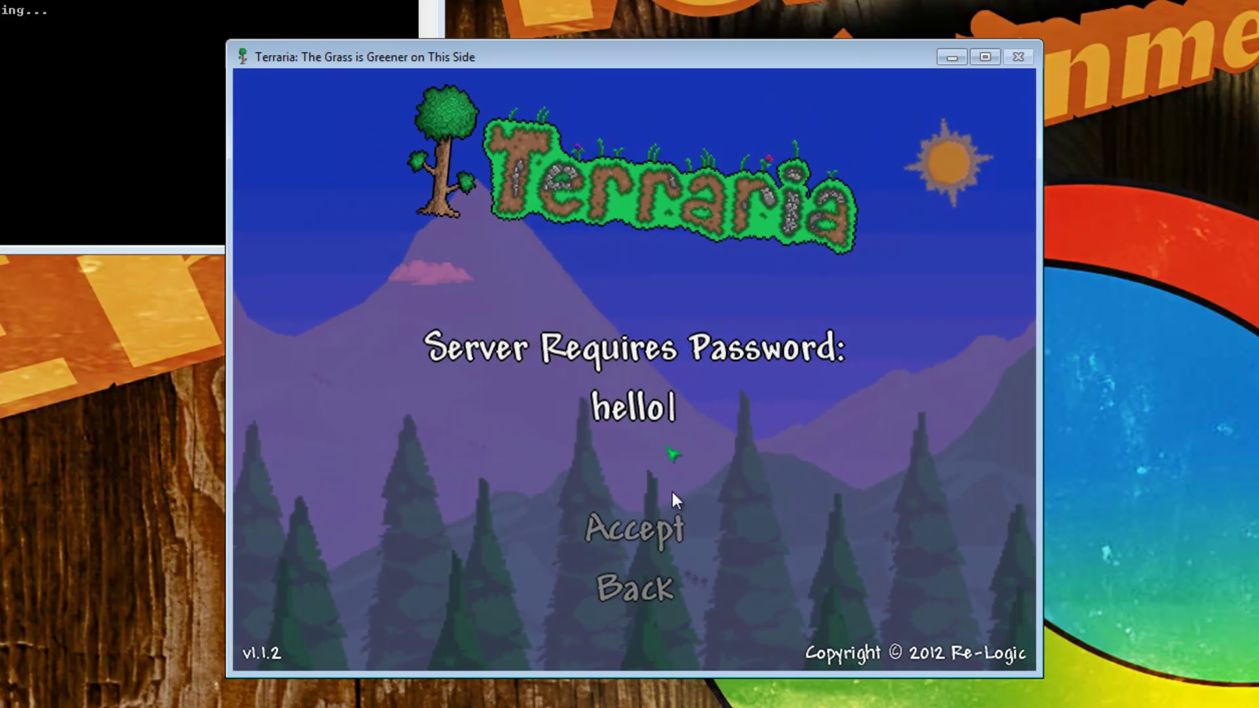
left_click(665, 539)
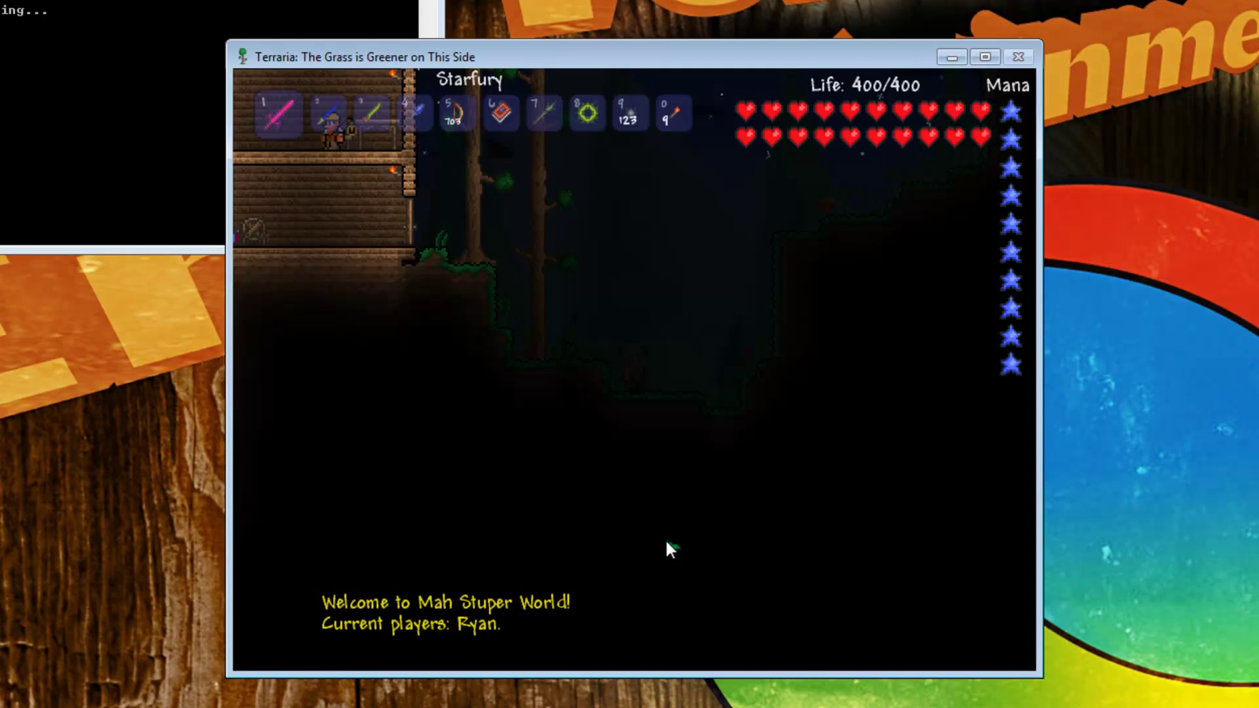
Step: Walk the character left into the wooden house, then disconnect from the server
key("a")
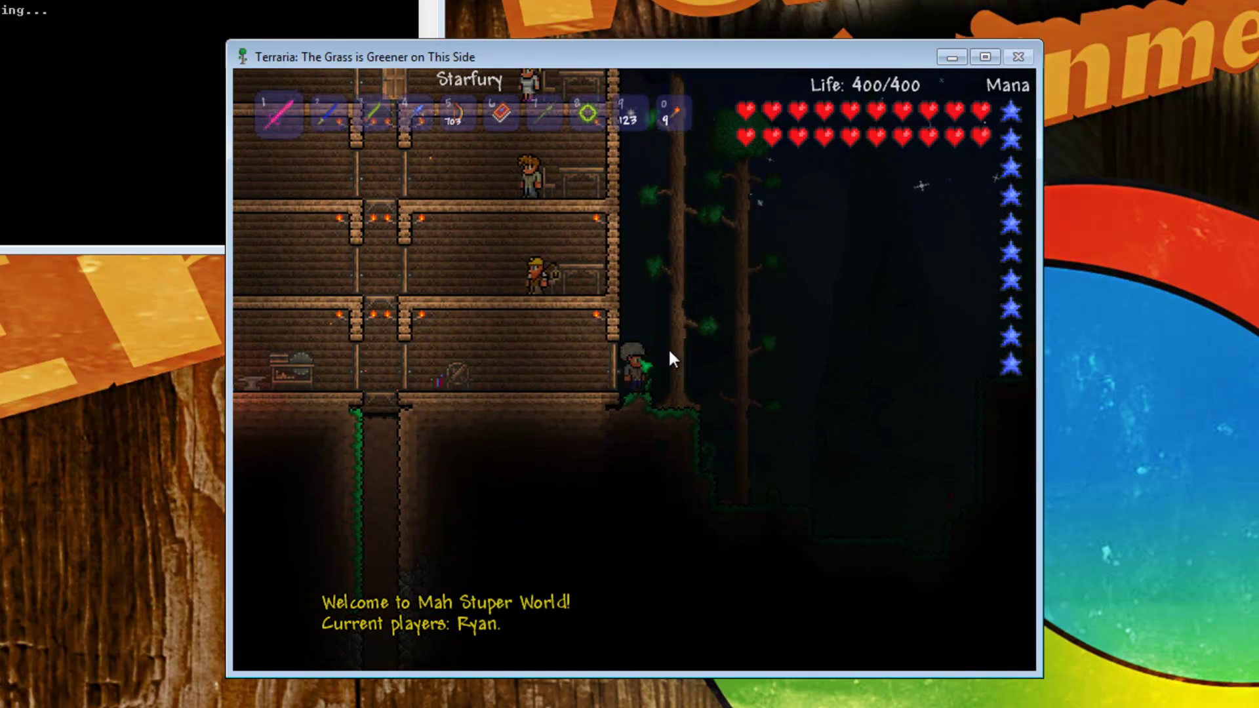
key("a")
key("a")
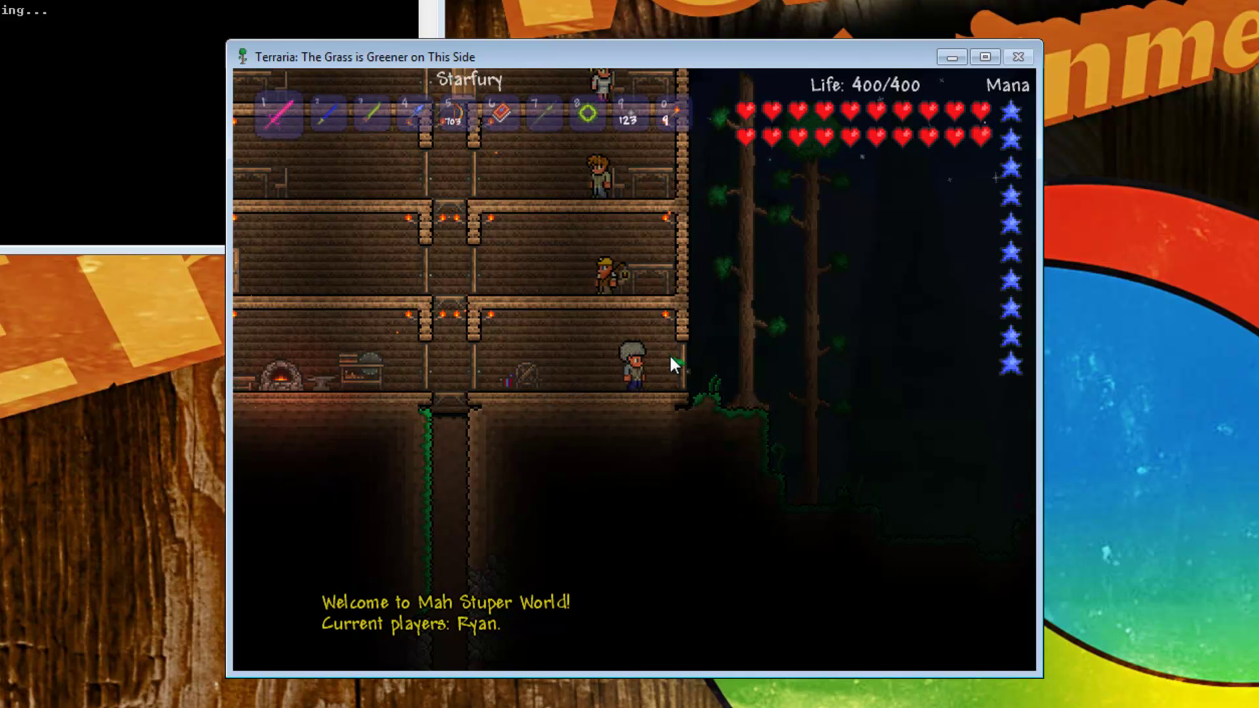
key("d")
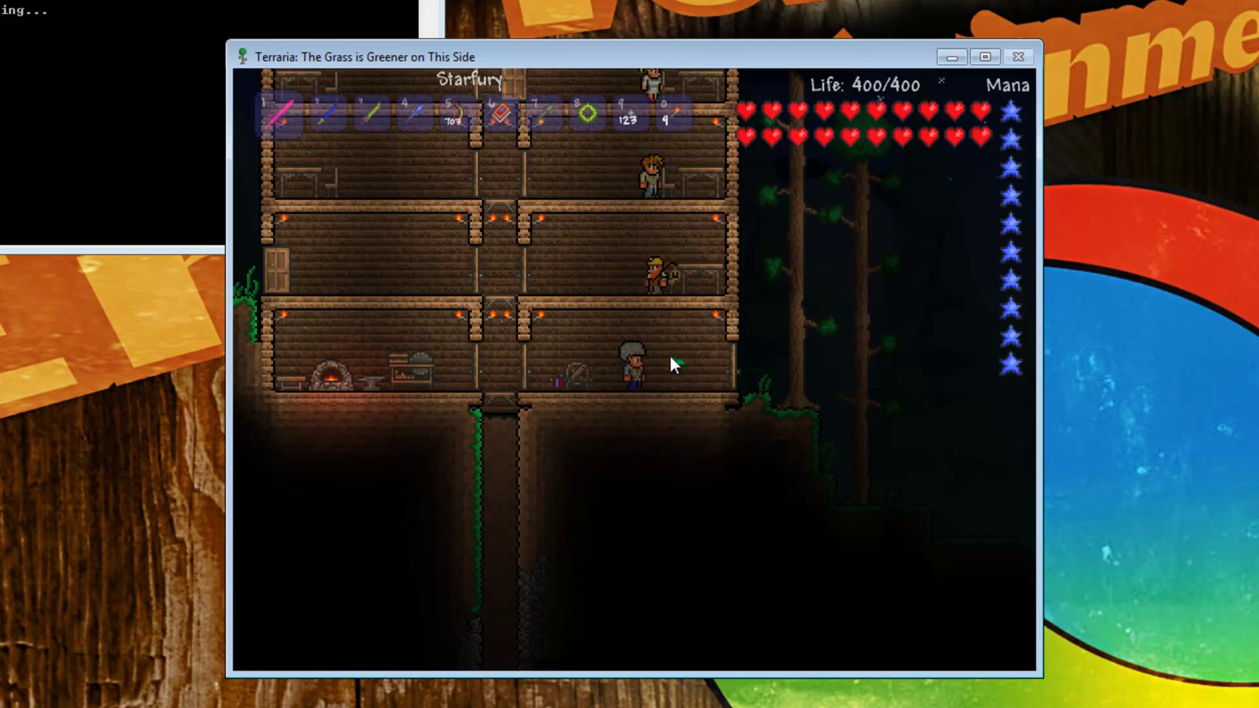
key("Escape")
left_click(899, 649)
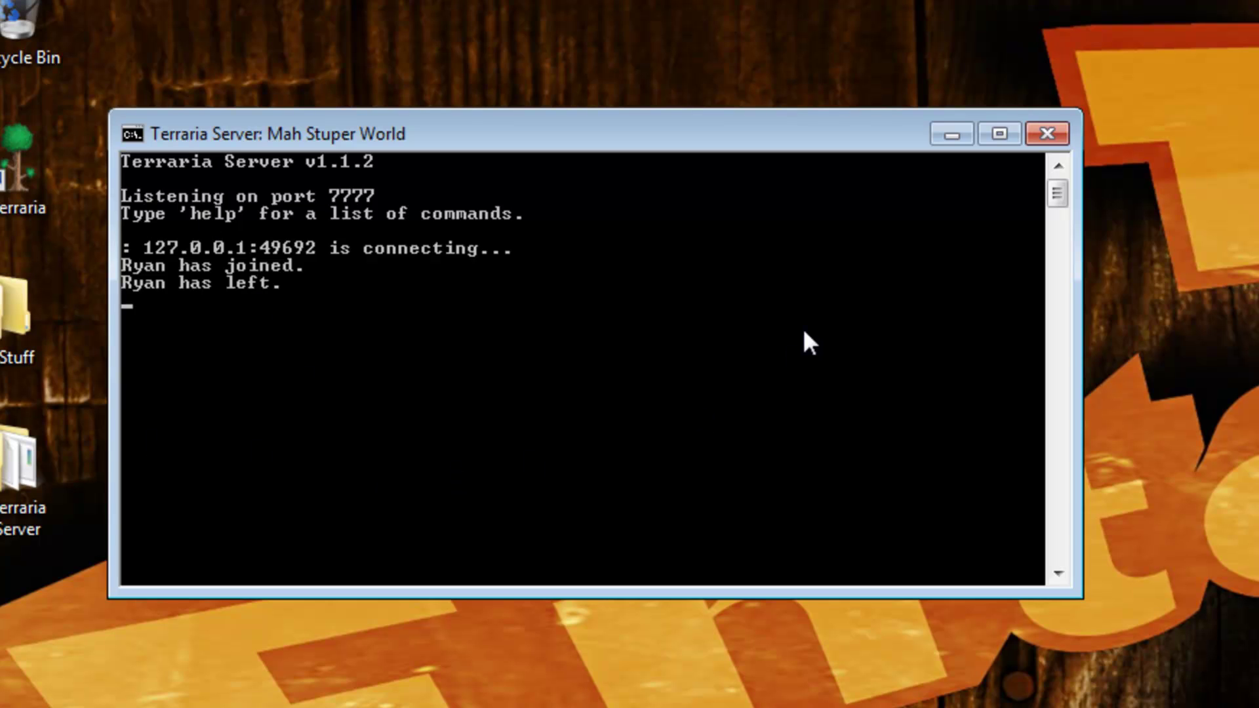
Step: Run the help command to list the available server commands, from help through settle
type("help")
key("Return")
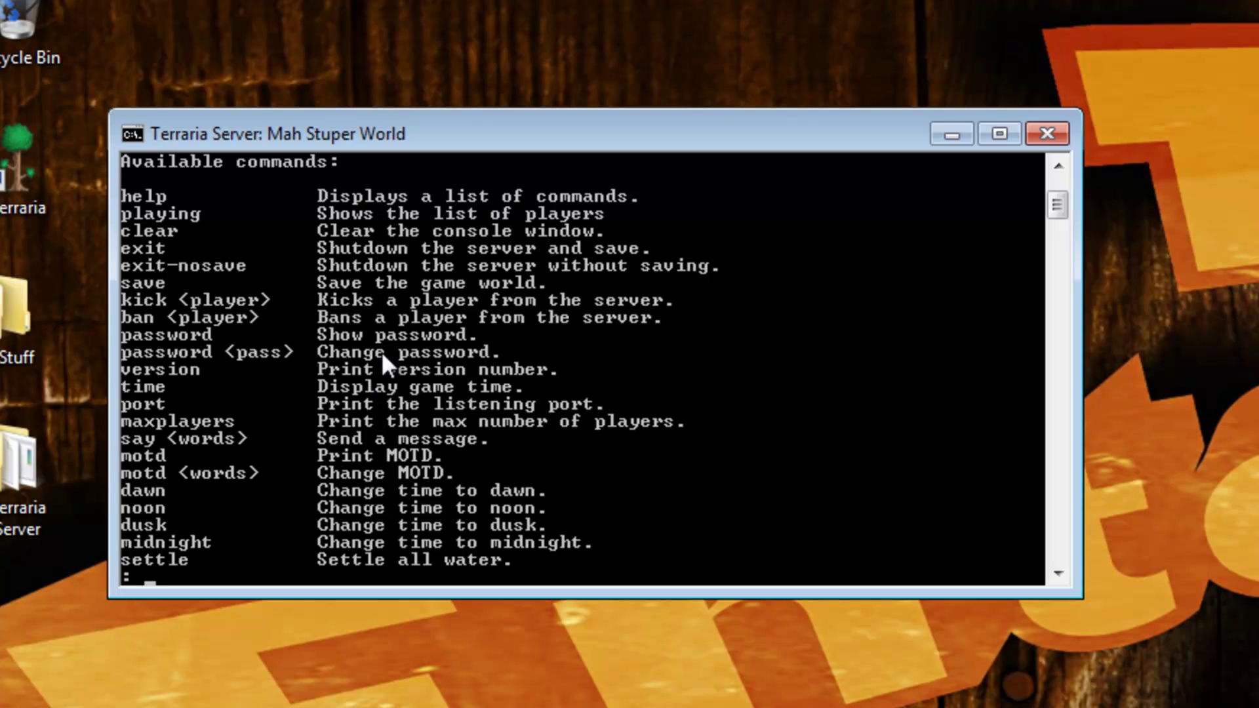
Step: Save the world with save, then shut down the server with exit
type("save")
key("Return")
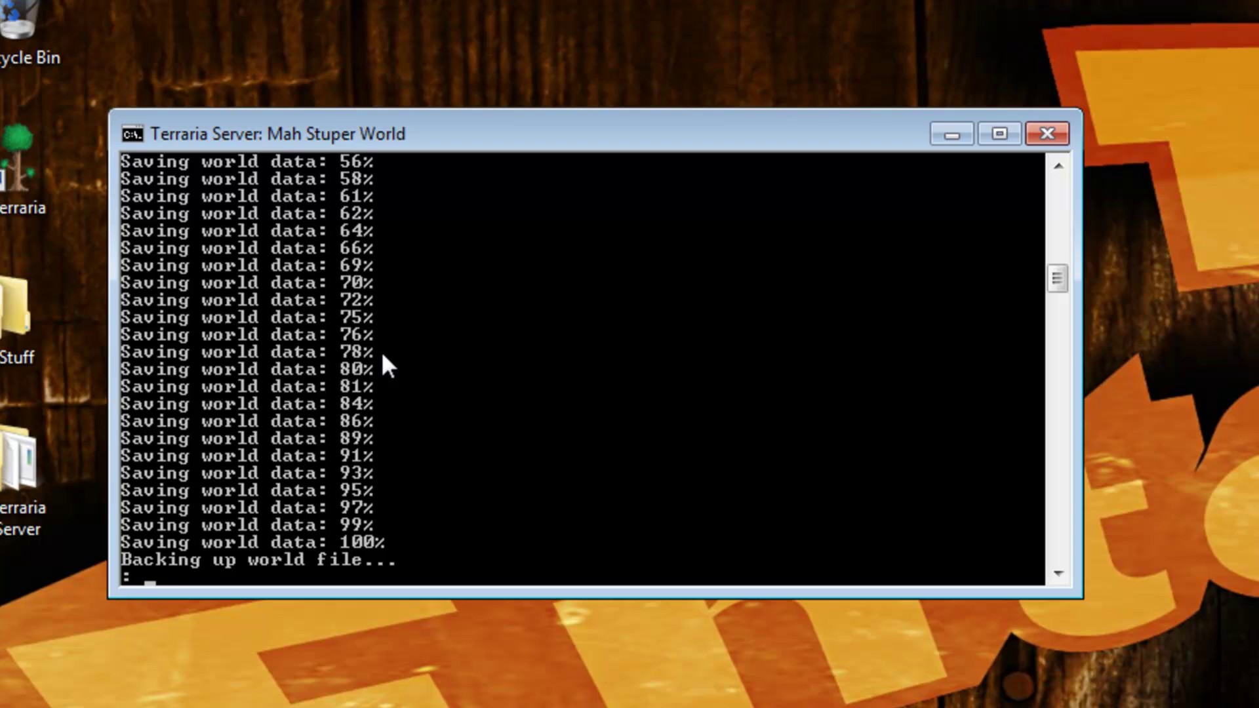
type("exit")
key("Return")
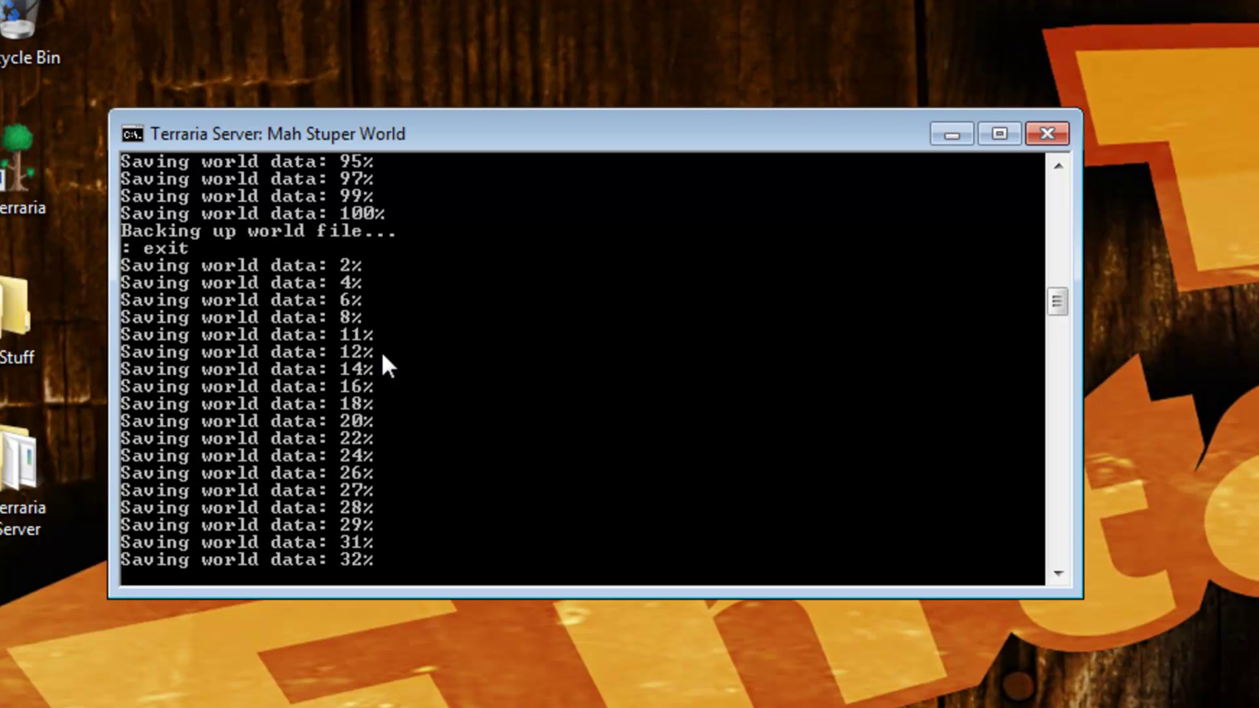